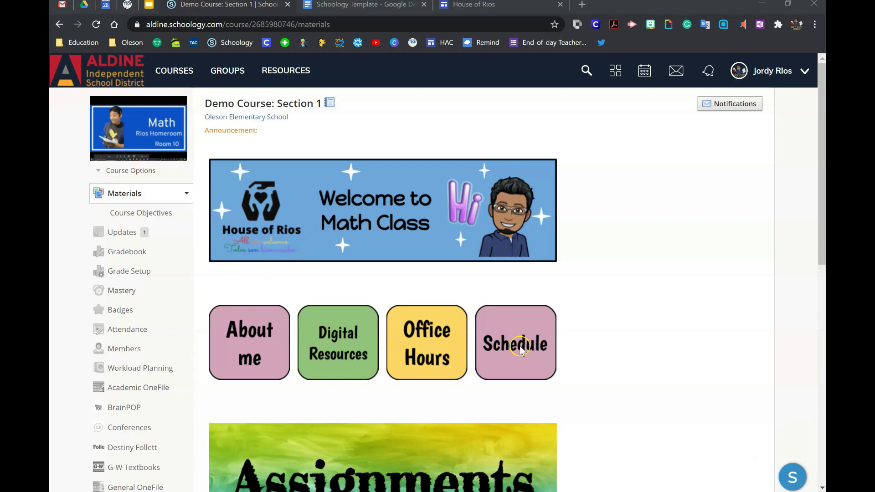
Step: Check where the course page's About me button and Assignments banner lead, viewing the Hello page and the Unit 1 folder
scroll(484, 343, down, 3)
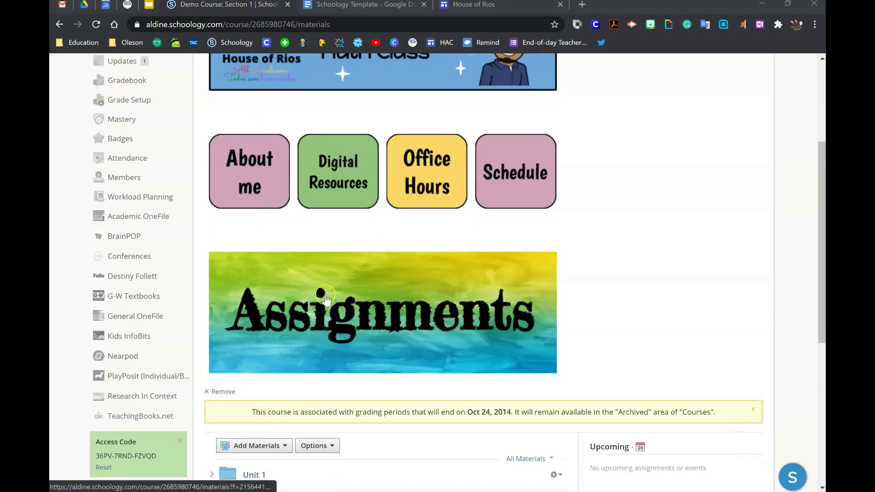
click(246, 175)
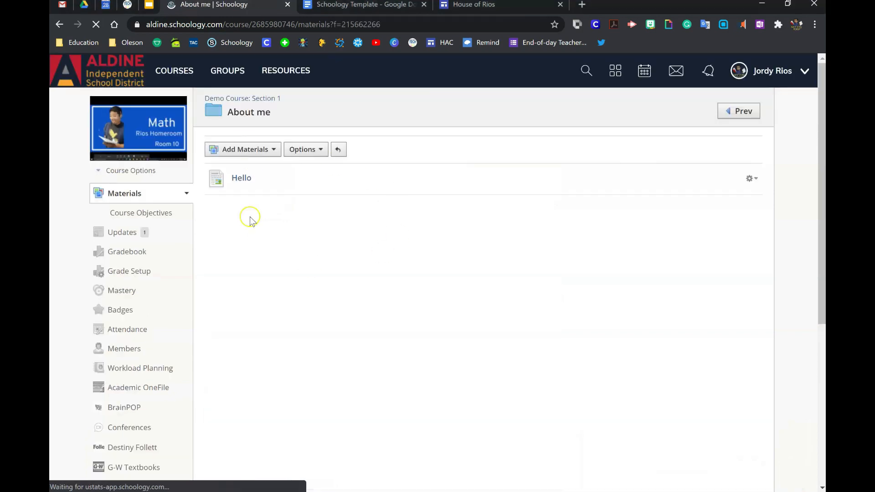
click(241, 178)
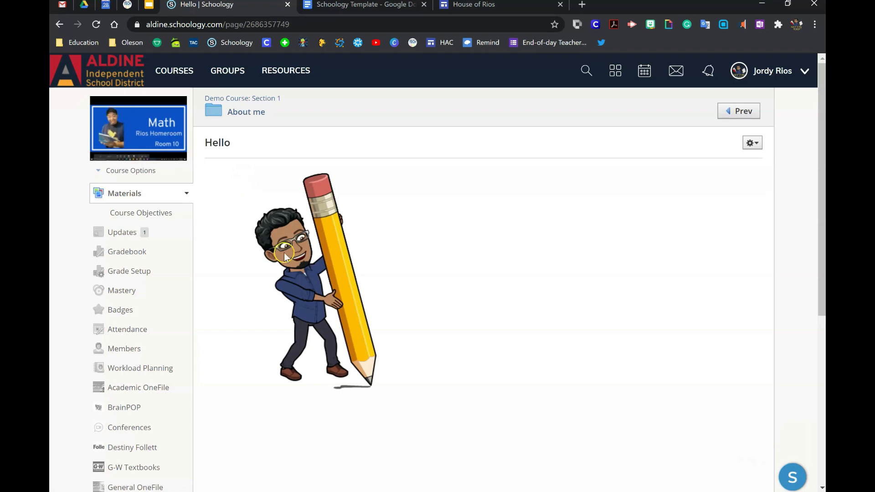
click(241, 100)
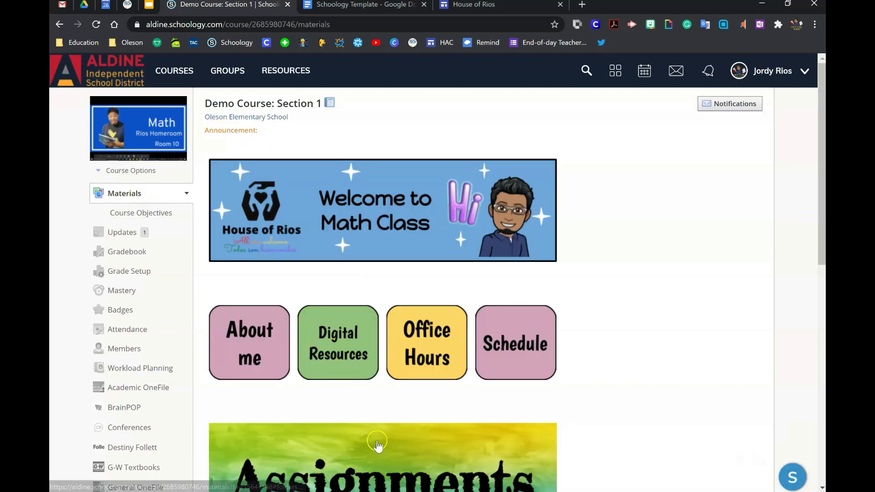
scroll(377, 445, down, 4)
click(389, 308)
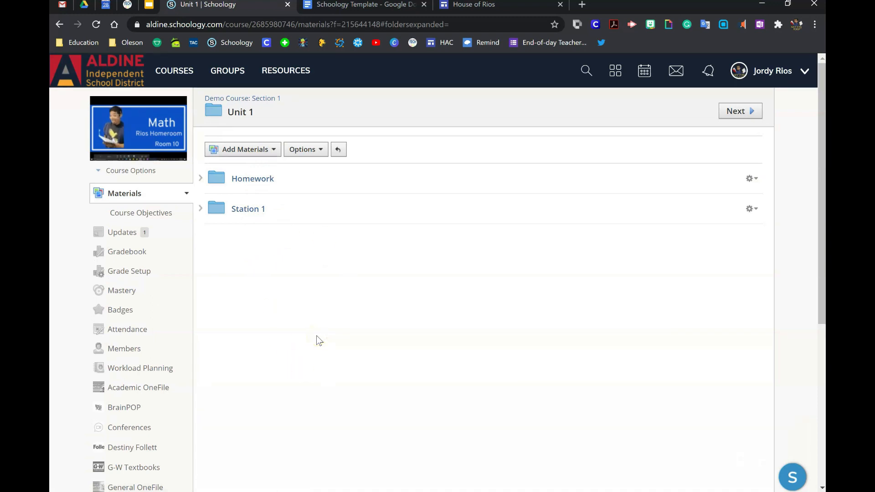
Step: Switch to the Schoology Template document in Google Docs and check the page linked to the About me button image
click(333, 15)
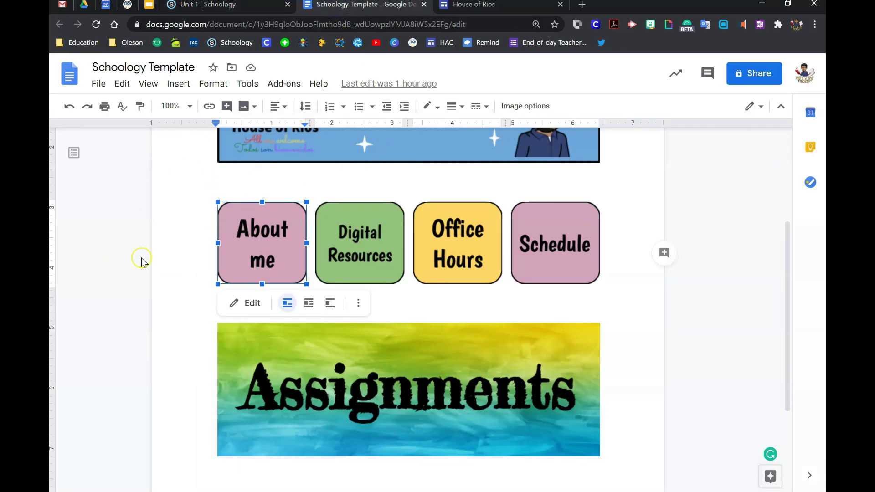
click(625, 348)
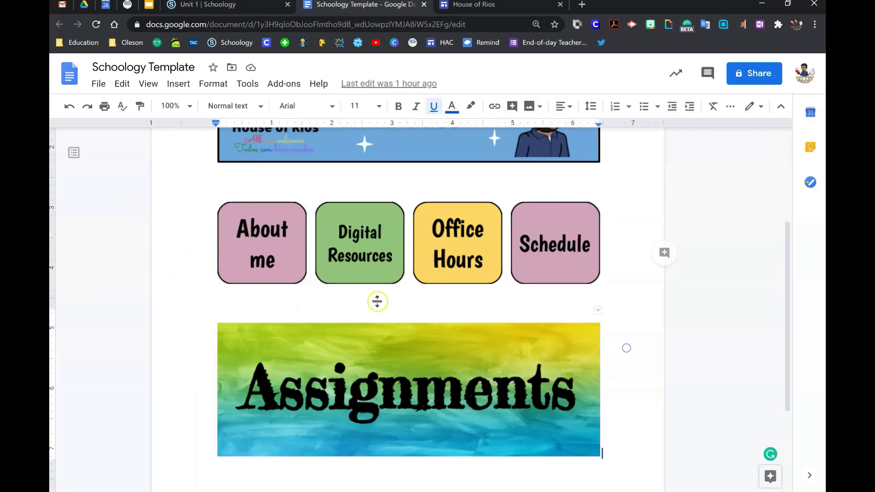
click(303, 252)
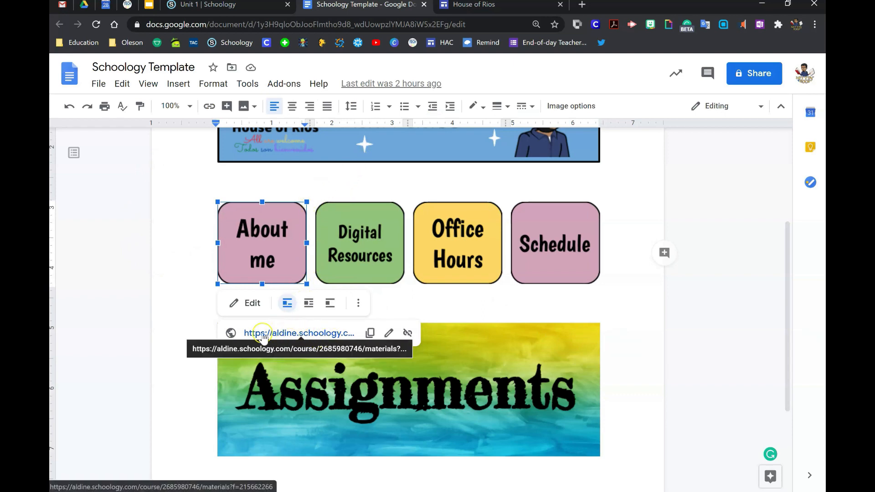
click(324, 333)
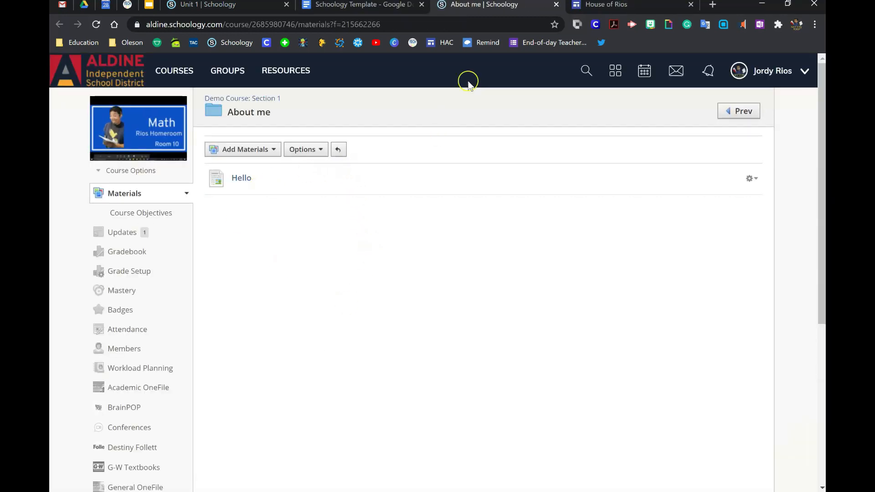
click(556, 4)
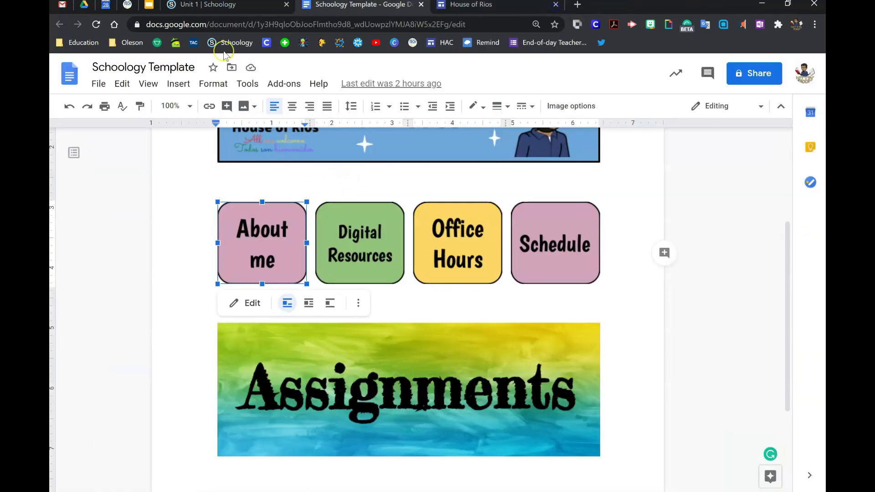
Step: Switch to Google Drive and create a new blank Google Docs document in the Schoology Resources folder
click(86, 8)
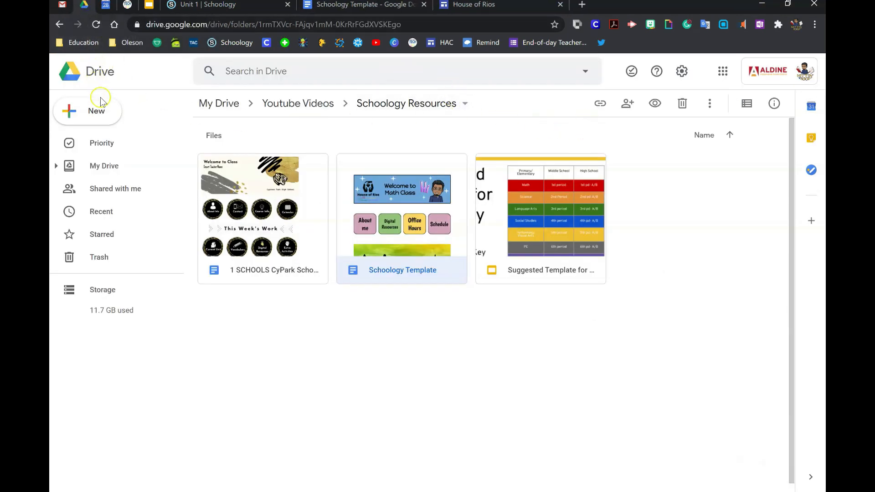
click(96, 113)
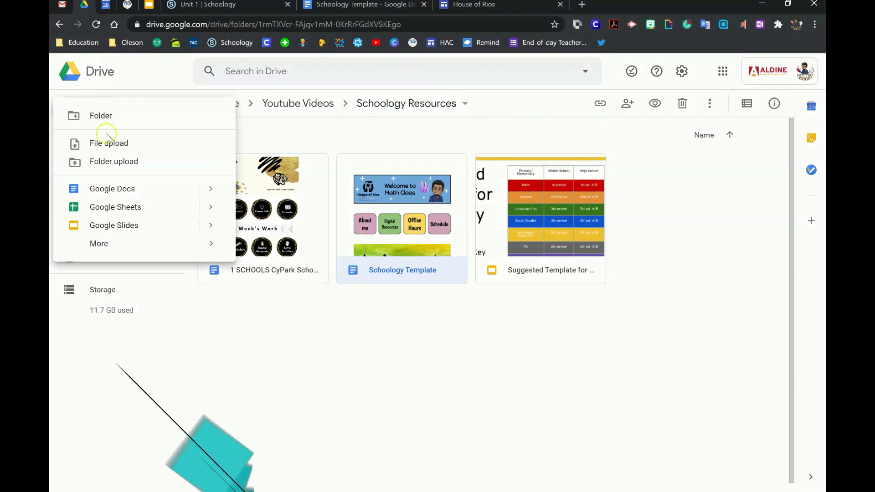
click(110, 188)
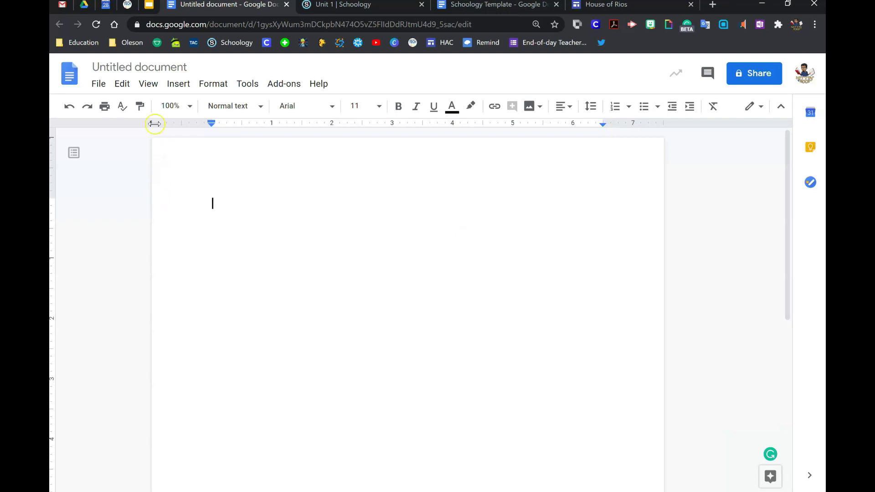
Step: Insert a 1 x 1 table at the start of the document and enter "Header Banner" in its cell
click(177, 84)
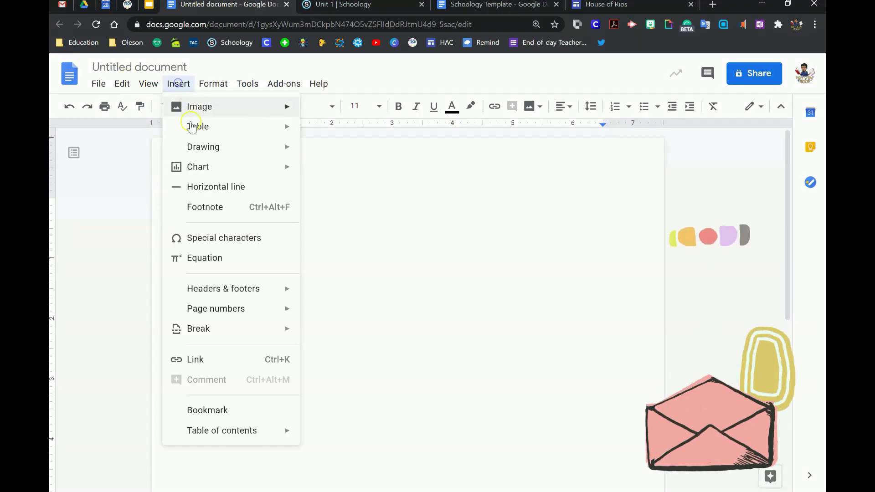
mouse_move(289, 124)
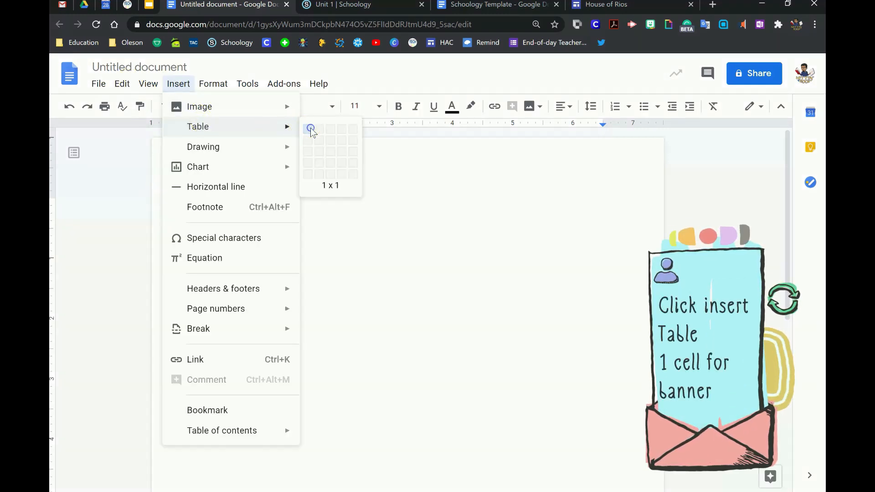
click(308, 129)
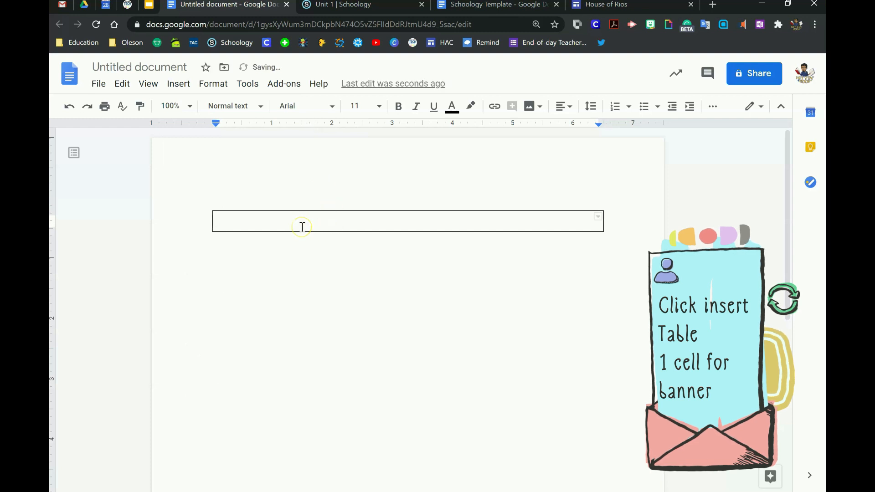
text(Header)
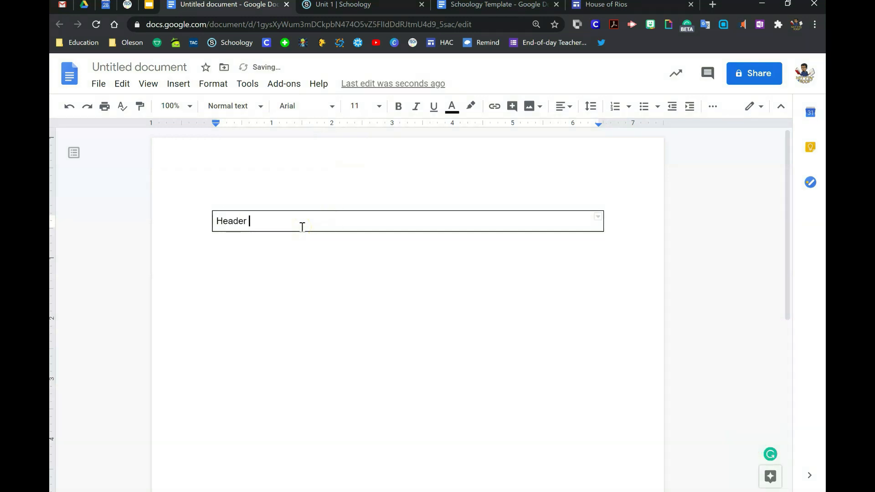
text( Banner)
Step: Insert a table with one row and three columns below the Header Banner table
click(268, 271)
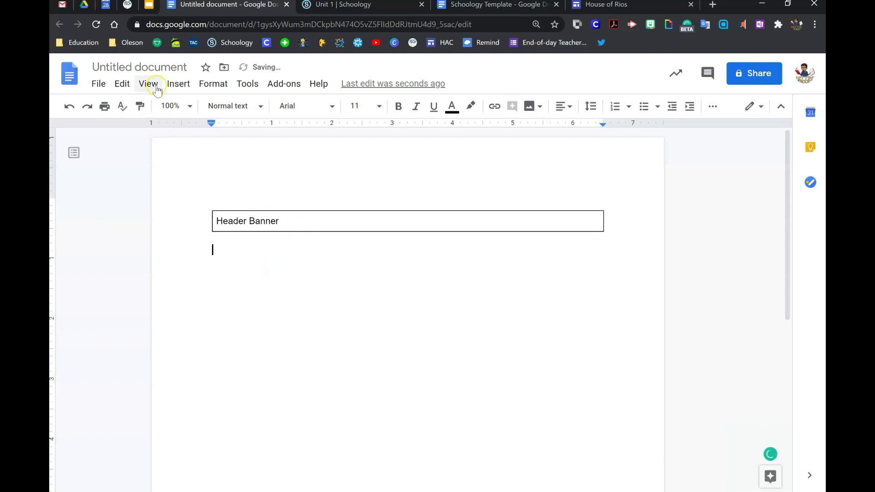
click(176, 84)
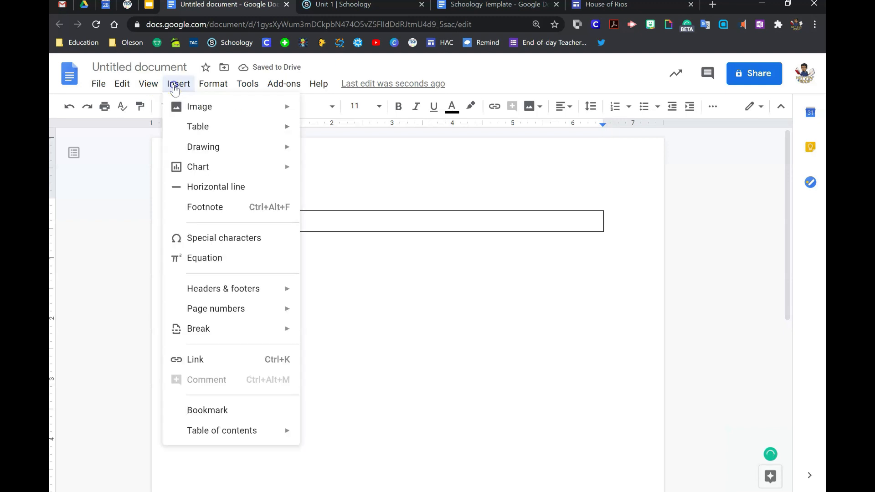
mouse_move(201, 146)
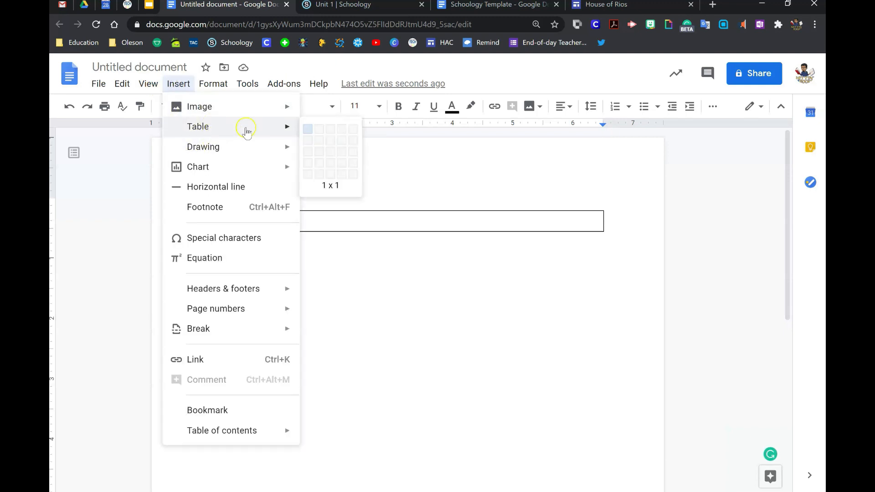
click(330, 129)
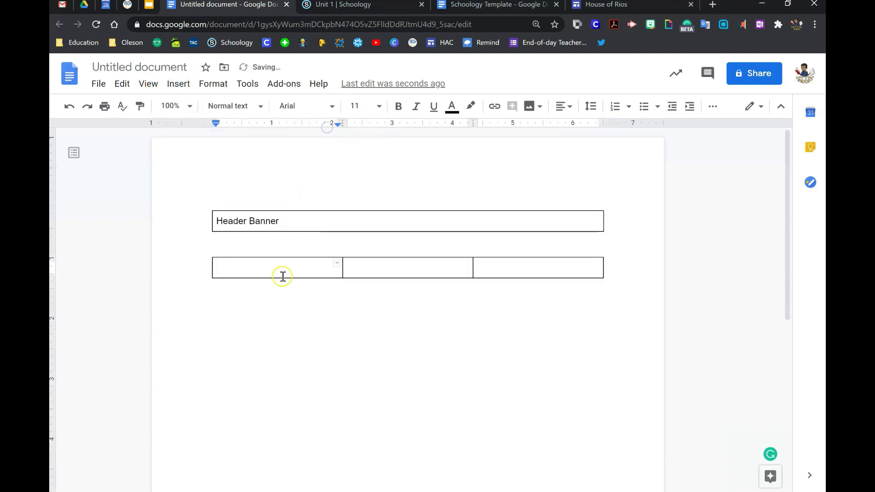
Step: Insert another 1 x 1 table below the three-column table
click(326, 321)
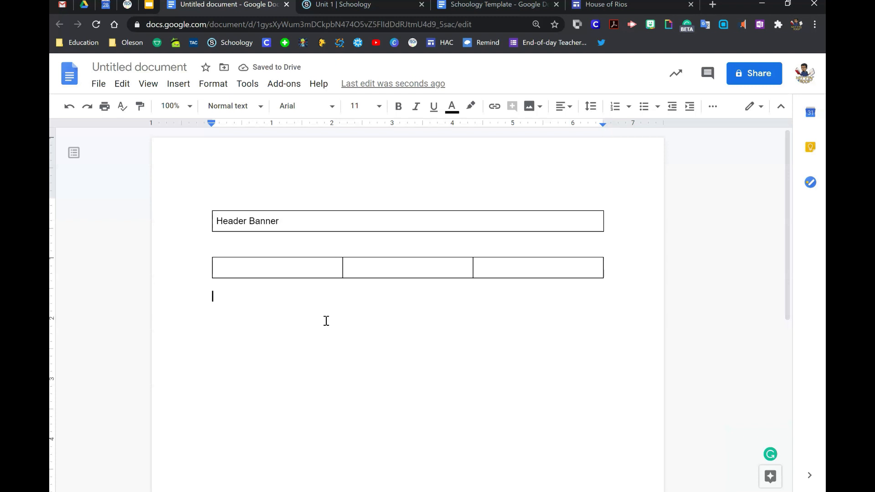
click(177, 84)
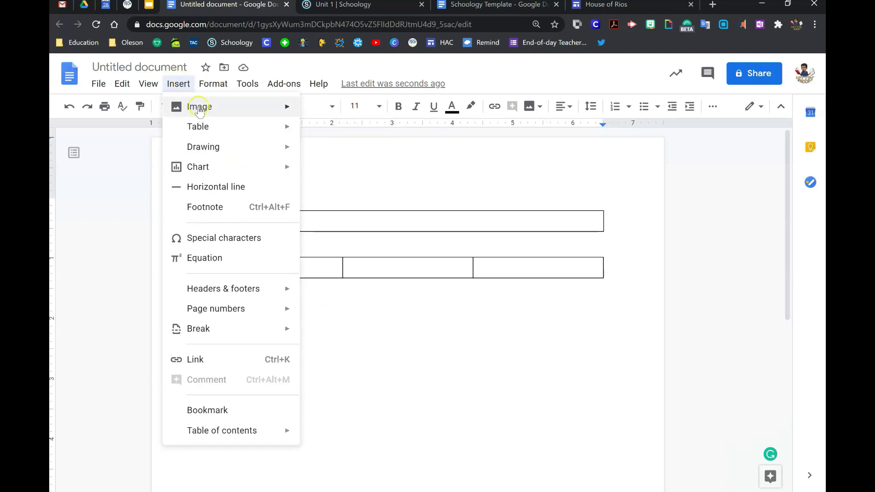
mouse_move(211, 133)
click(306, 130)
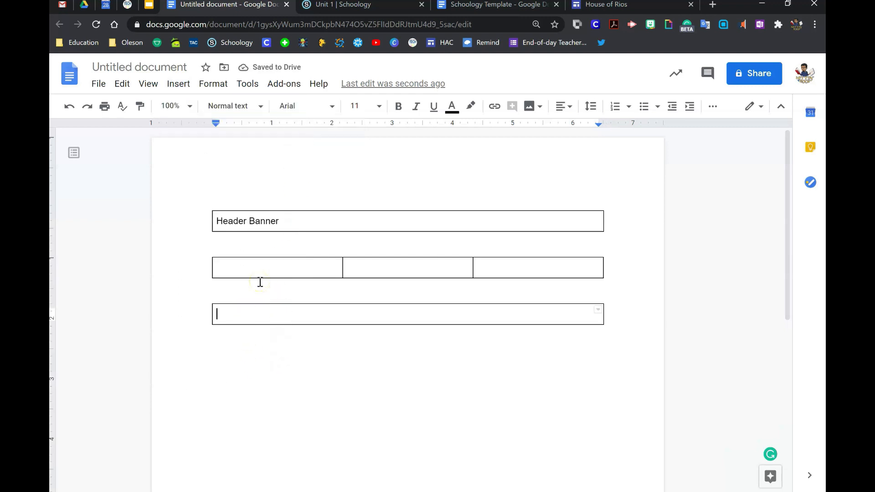
Step: Delete the "Header Banner" text from the first table's cell
click(291, 226)
key(BackSpace)
key(BackSpace)
key(BackSpace)
key(BackSpace)
key(BackSpace)
key(BackSpace)
key(BackSpace)
key(BackSpace)
key(BackSpace)
key(BackSpace)
key(BackSpace)
key(BackSpace)
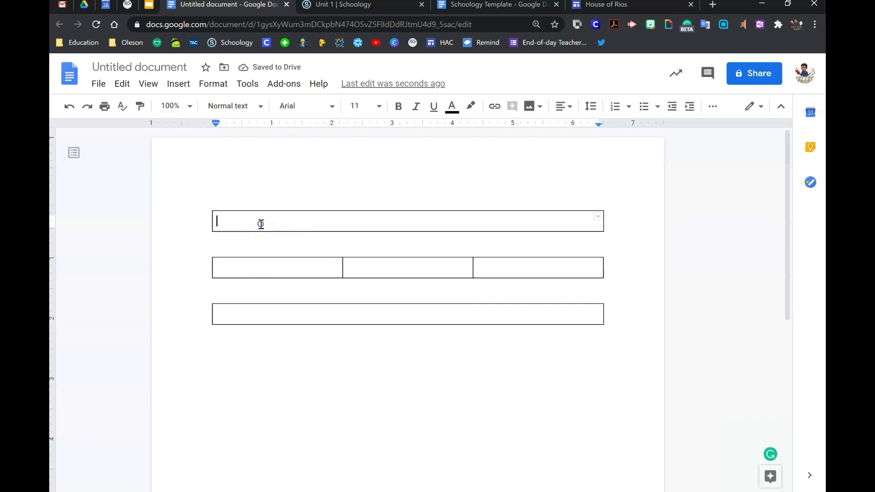
Step: Start a new drawing in the first table's cell and draw a wide rectangle about 6.7 by 1.7 inches
click(175, 86)
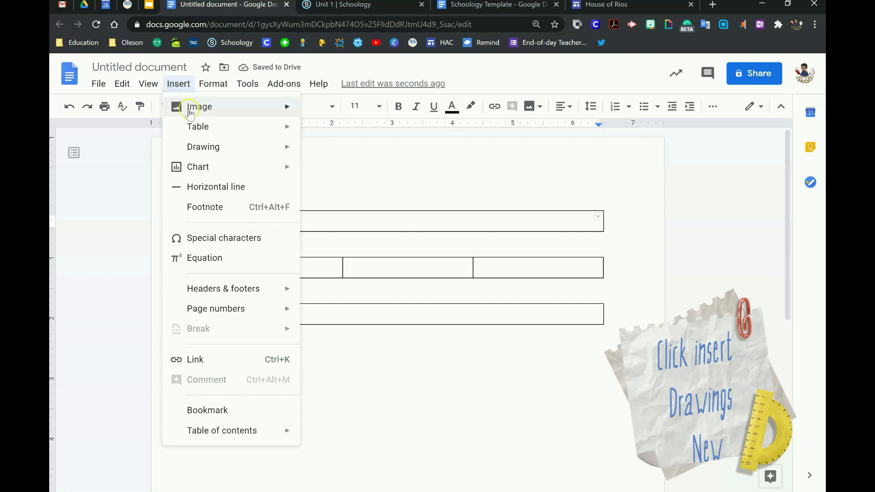
mouse_move(207, 150)
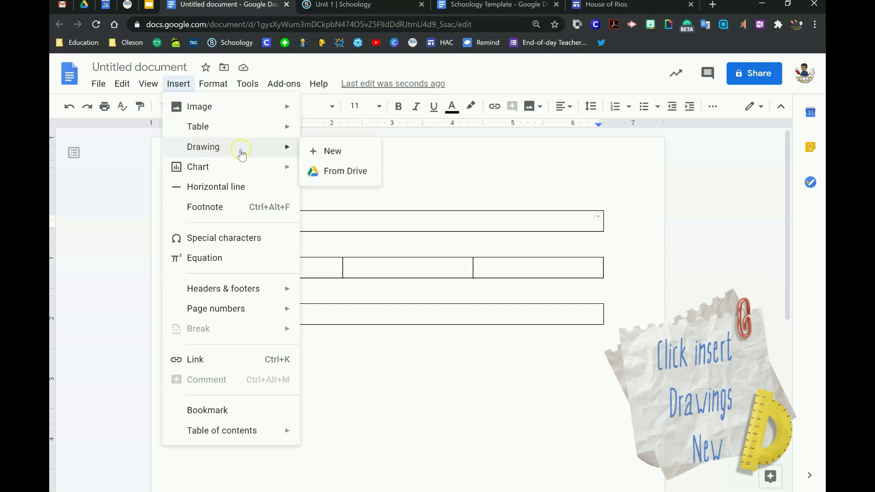
click(324, 151)
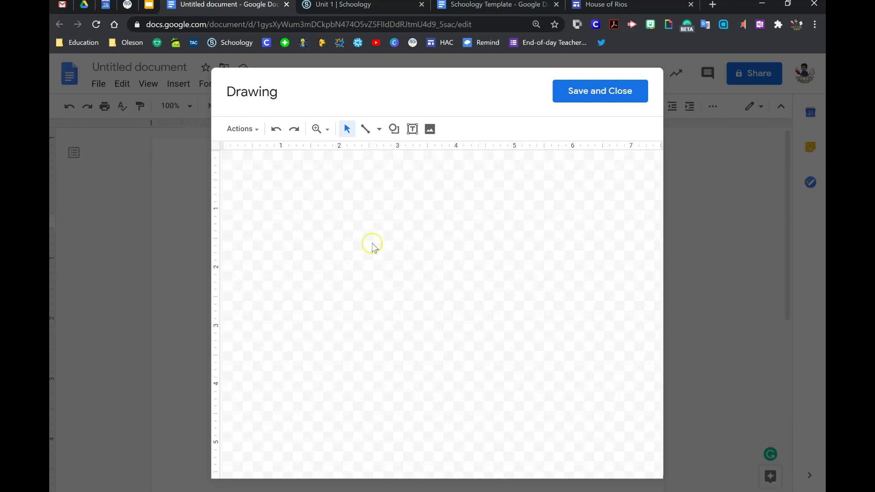
click(394, 130)
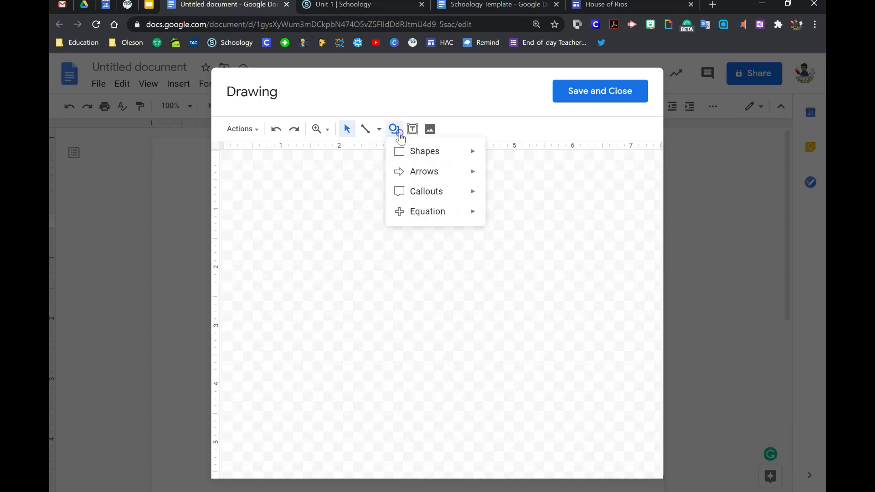
mouse_move(409, 154)
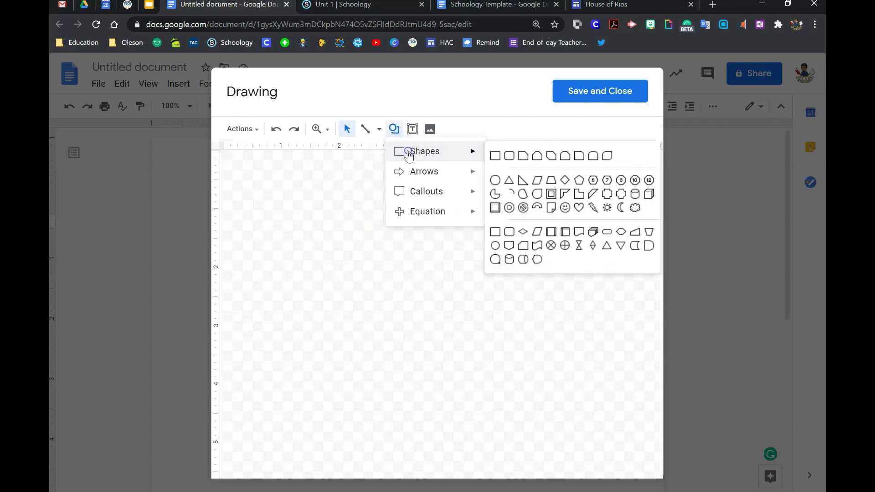
click(495, 156)
mouse_move(240, 208)
mouse_down()
mouse_move(595, 305)
mouse_move(617, 322)
mouse_move(632, 304)
mouse_up()
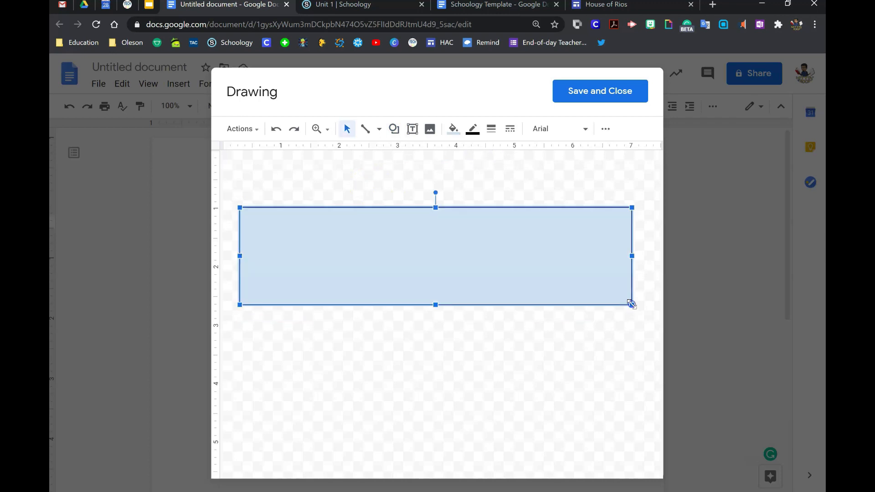
Step: Fill the banner rectangle with solid medium blue and make its border thicker
click(453, 129)
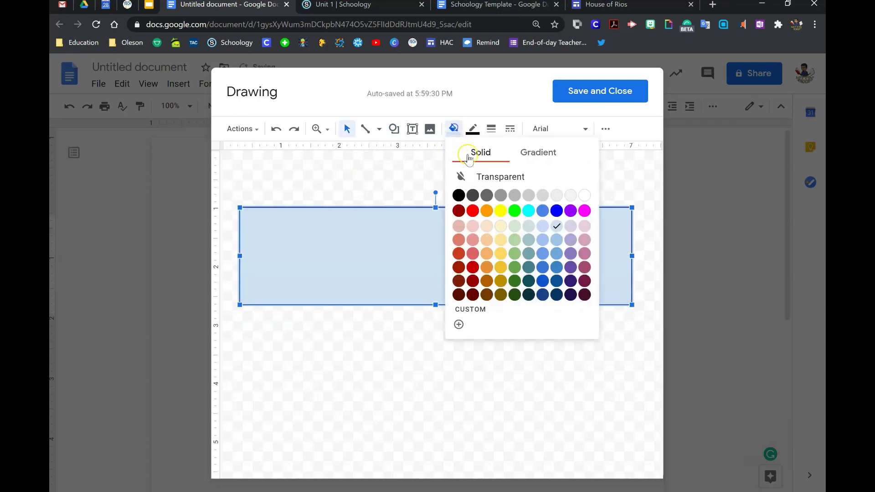
click(557, 253)
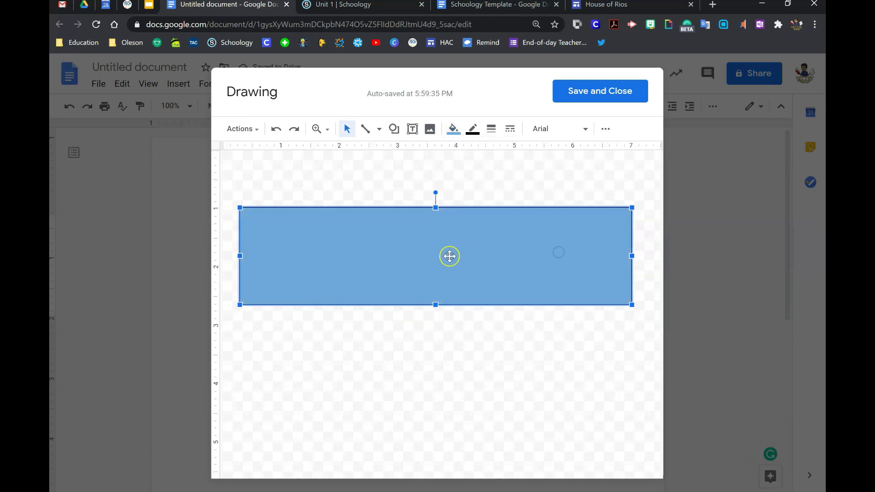
click(451, 350)
click(390, 259)
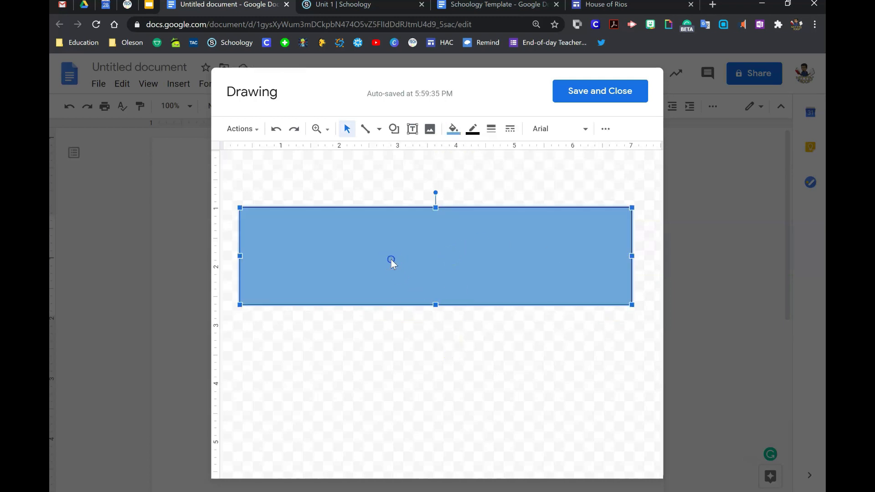
click(495, 133)
click(518, 192)
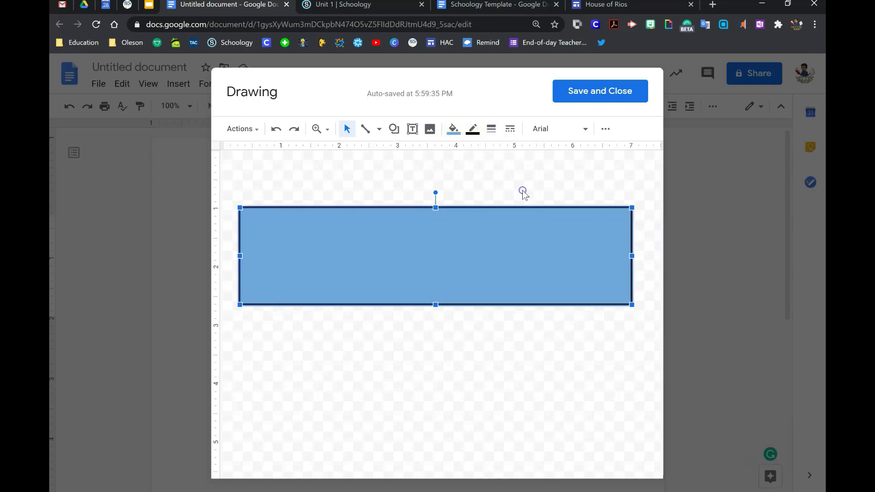
Step: Insert the House of Rios.png image from Google Drive into the banner drawing
click(493, 328)
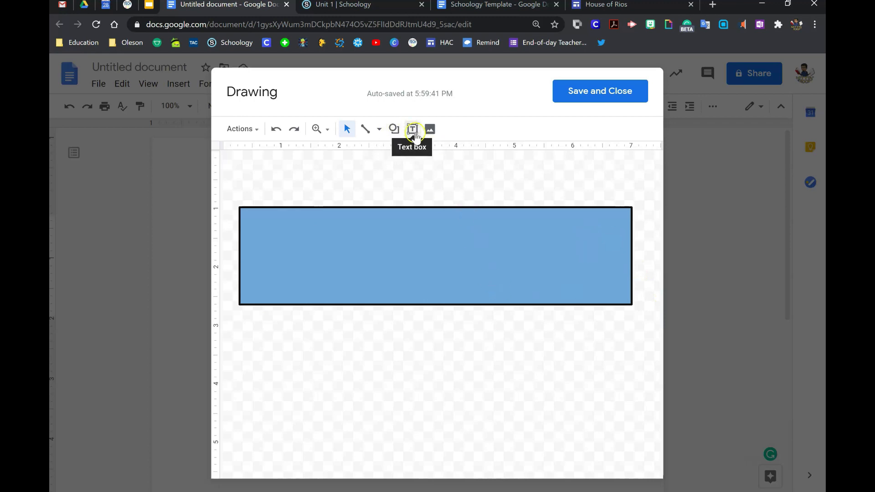
click(430, 130)
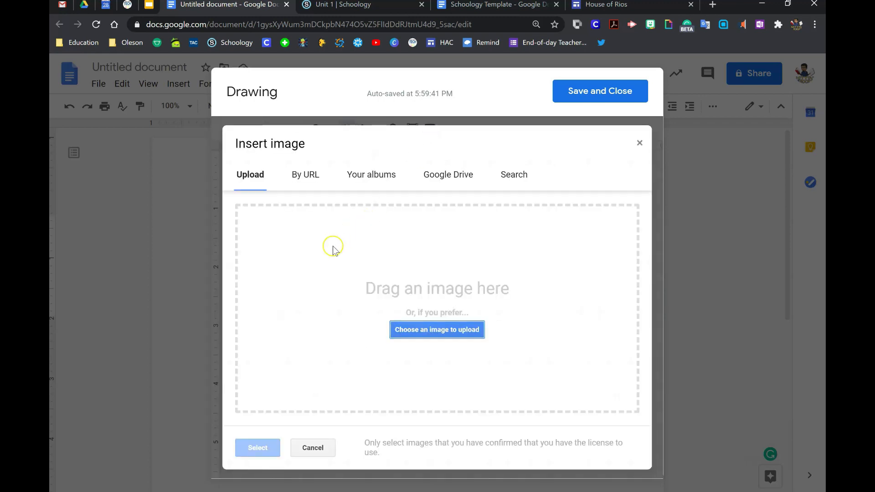
click(464, 179)
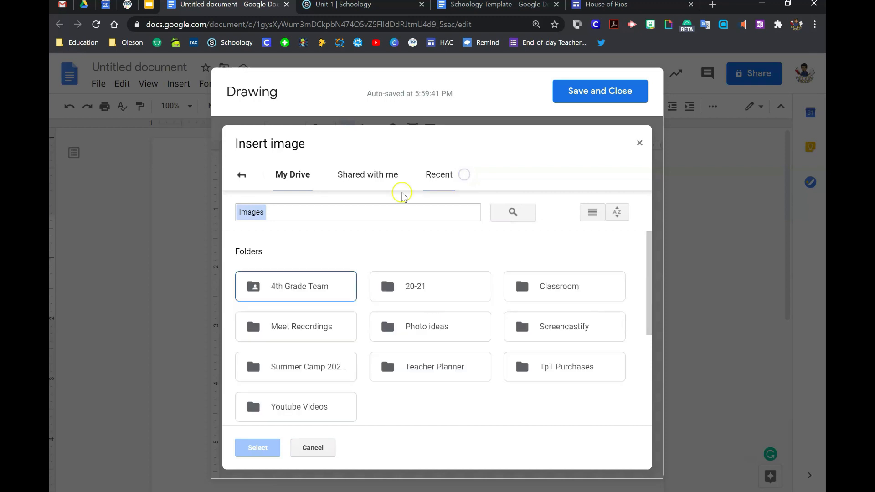
scroll(415, 304, down, 3)
click(348, 335)
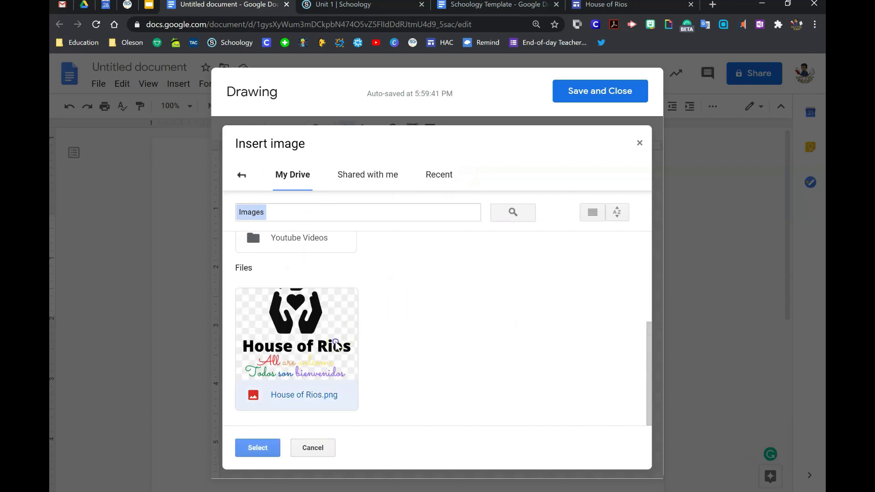
click(272, 447)
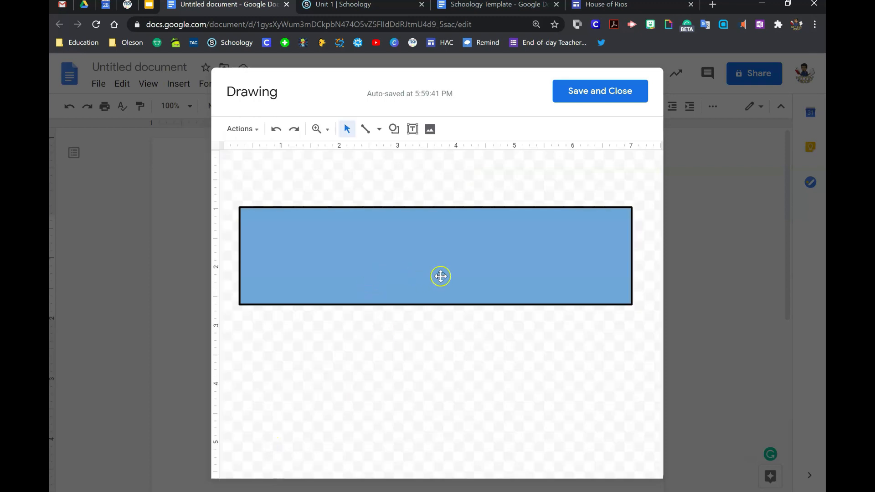
Step: Move the House of Rios logo over the left part of the banner and crop its empty lower and side margins
drag(326, 380, 344, 251)
double_click(384, 314)
drag(331, 340, 328, 318)
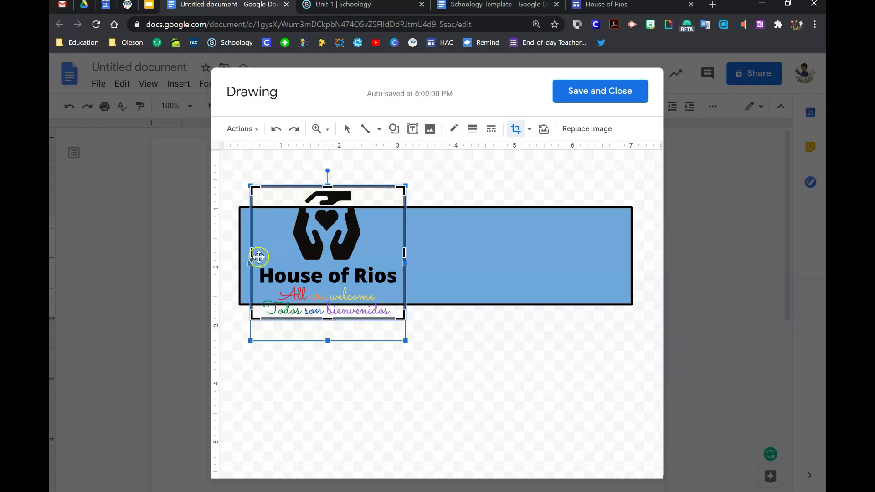
drag(251, 254, 265, 259)
drag(404, 251, 403, 251)
click(423, 346)
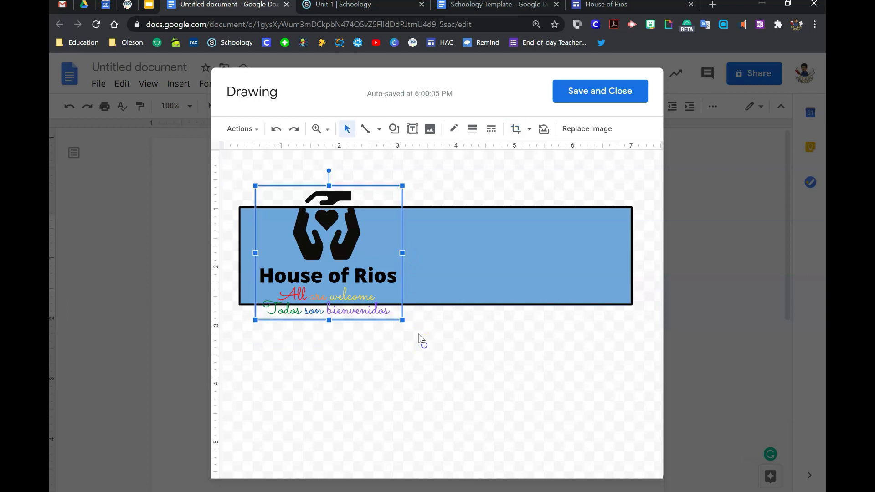
Step: Shrink the House of Rios logo and position it so it fits inside the left end of the banner rectangle
click(402, 317)
mouse_move(401, 318)
mouse_down()
mouse_move(406, 327)
mouse_move(364, 291)
mouse_up()
drag(328, 266, 324, 283)
click(380, 353)
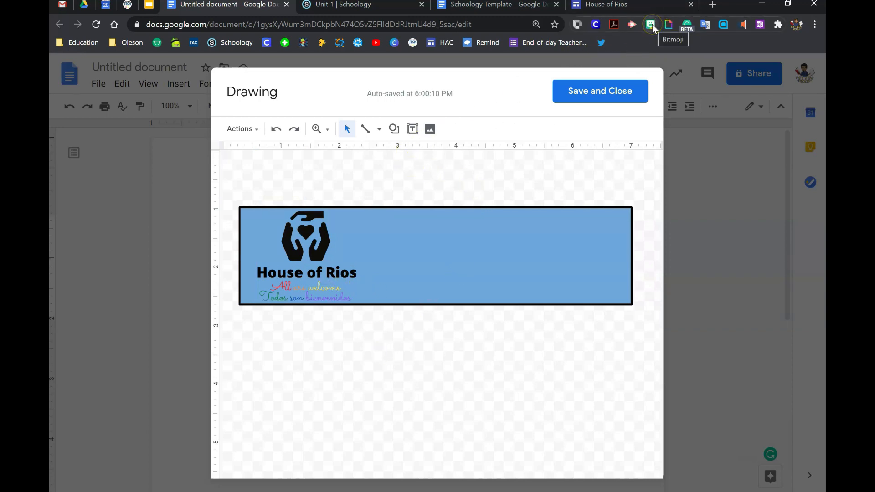
Step: Add the Bitmoji holding a large pencil and scale it down to fit inside the right end of the banner
click(653, 27)
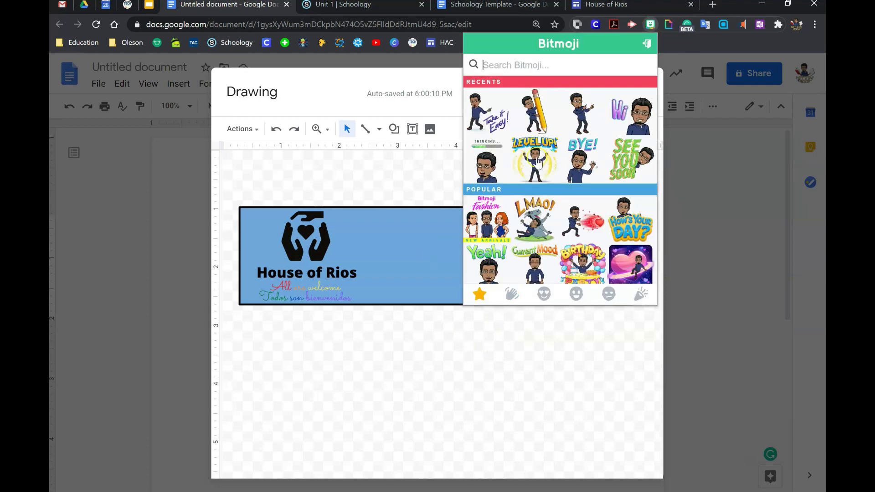
drag(530, 109, 403, 226)
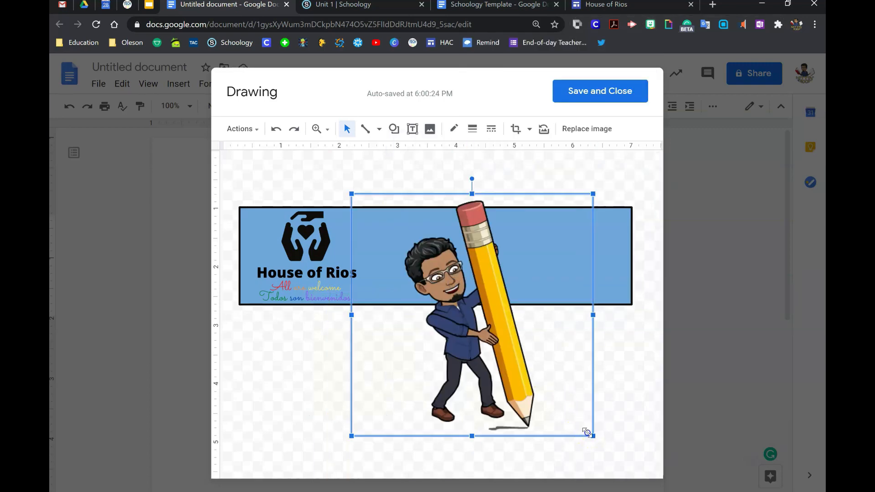
drag(588, 433, 469, 312)
drag(422, 279, 584, 276)
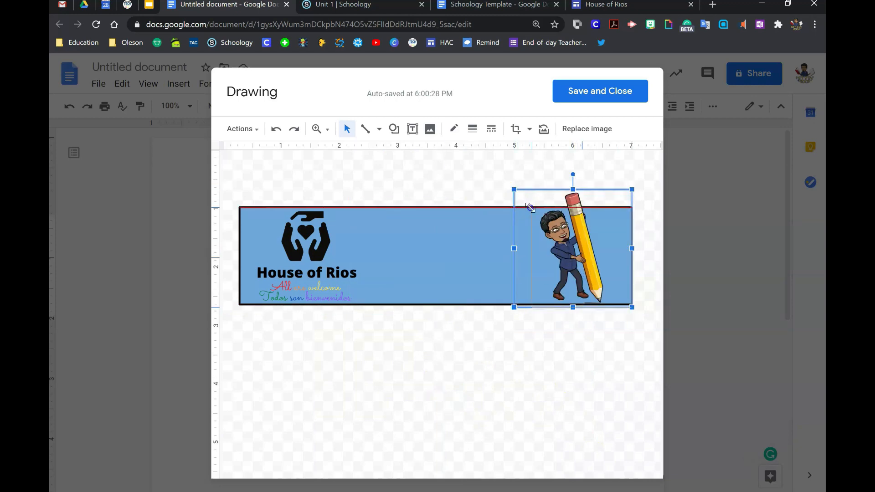
drag(530, 208, 531, 208)
click(524, 376)
Step: Add a text box about 2.7 by 1.3 inches between the logo and the Bitmoji, reading "Welcome to math class!"
click(411, 129)
drag(377, 218, 531, 294)
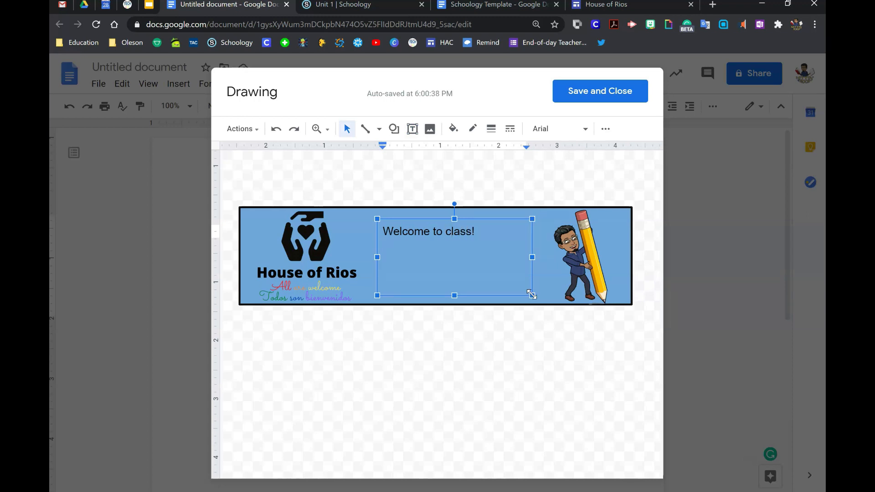
text(th)
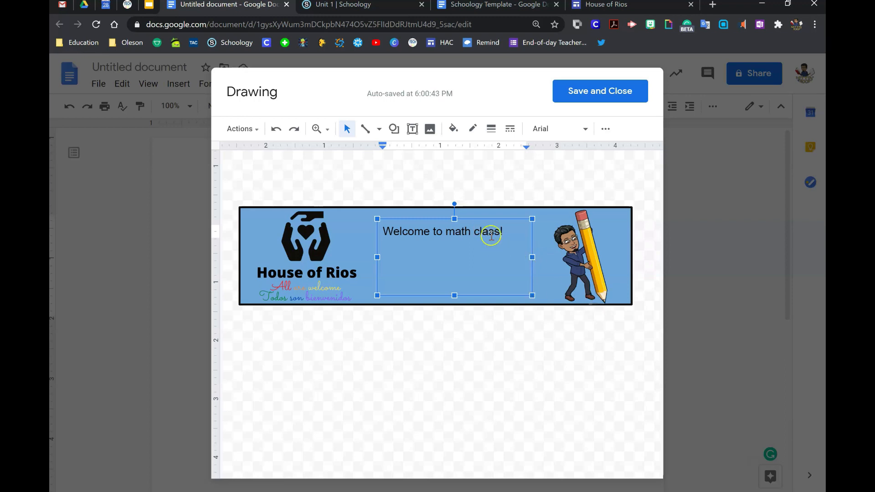
Step: Set the font of the banner's welcome text to Fredericka the Great
click(473, 271)
click(482, 232)
key(ctrl+a)
click(558, 128)
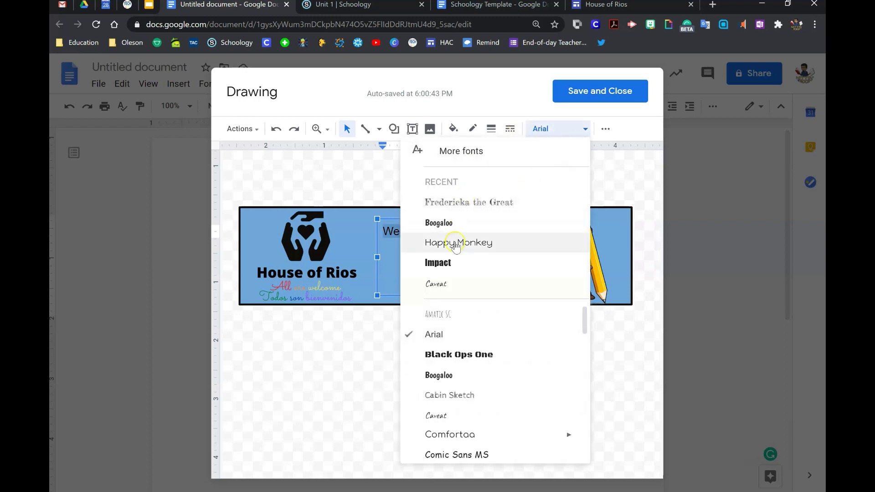
click(464, 242)
click(575, 132)
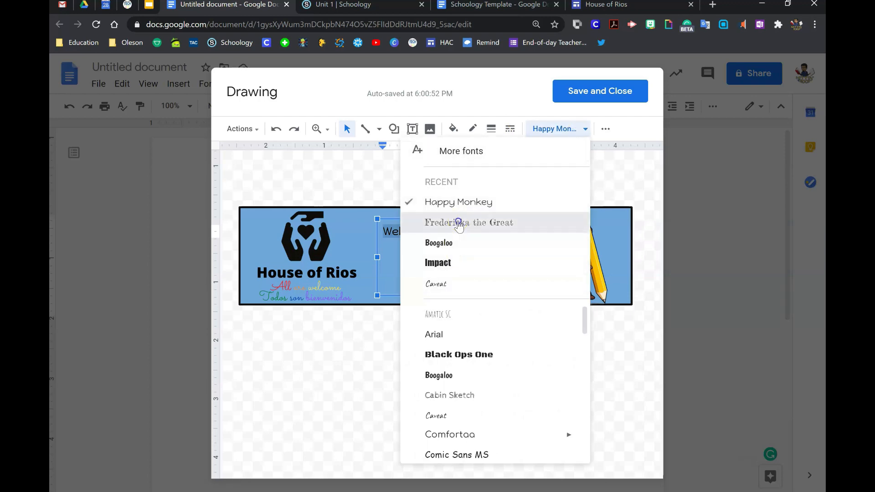
click(458, 224)
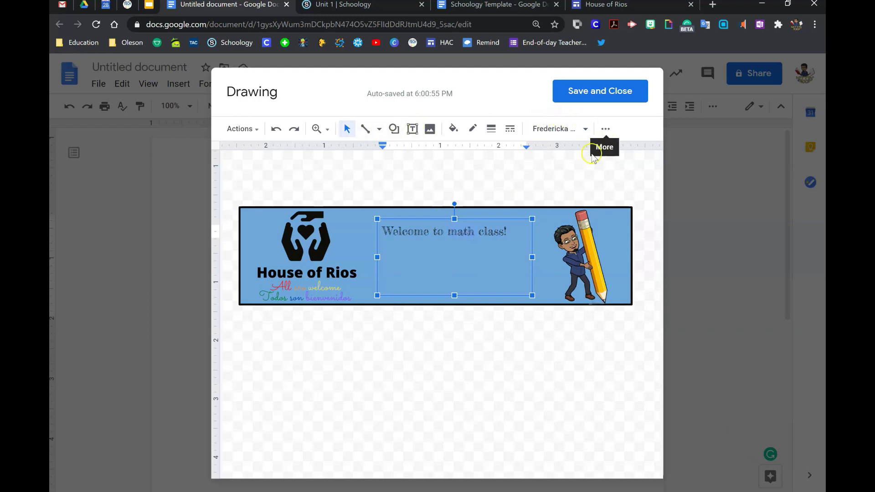
Step: Make the banner's welcome text bold, size 30 and horizontally centred
click(606, 129)
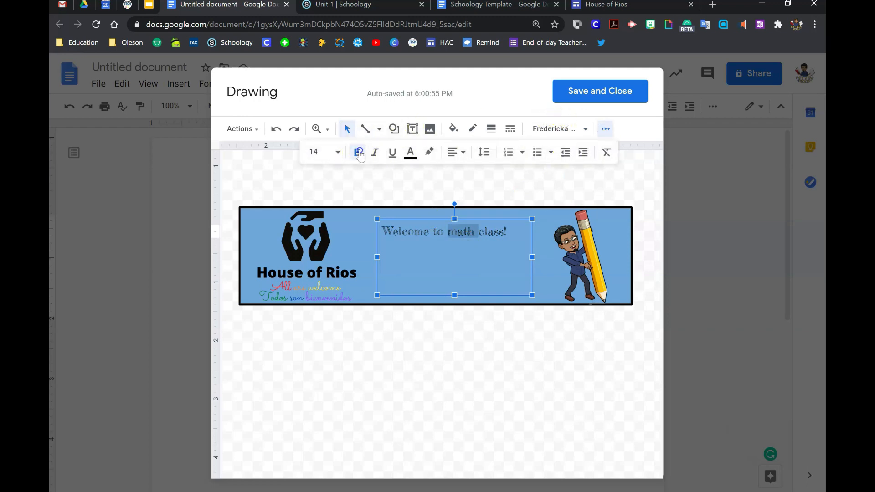
click(358, 152)
click(358, 153)
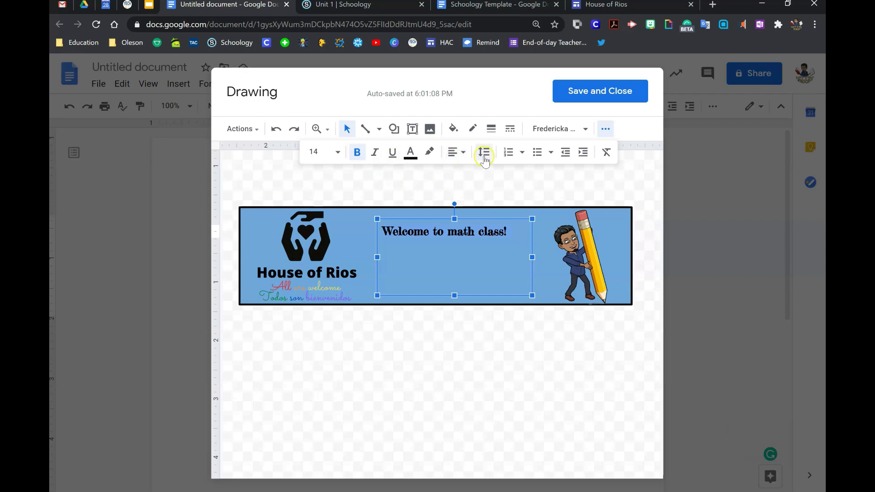
click(338, 151)
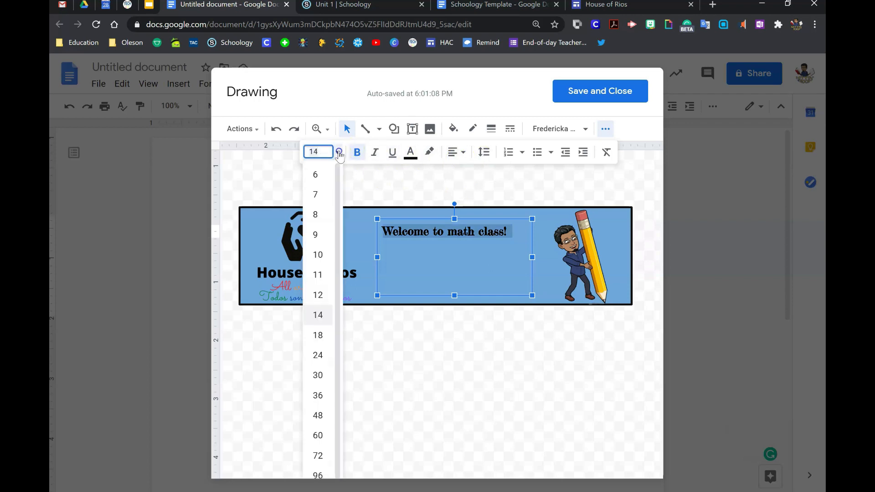
click(324, 375)
click(456, 151)
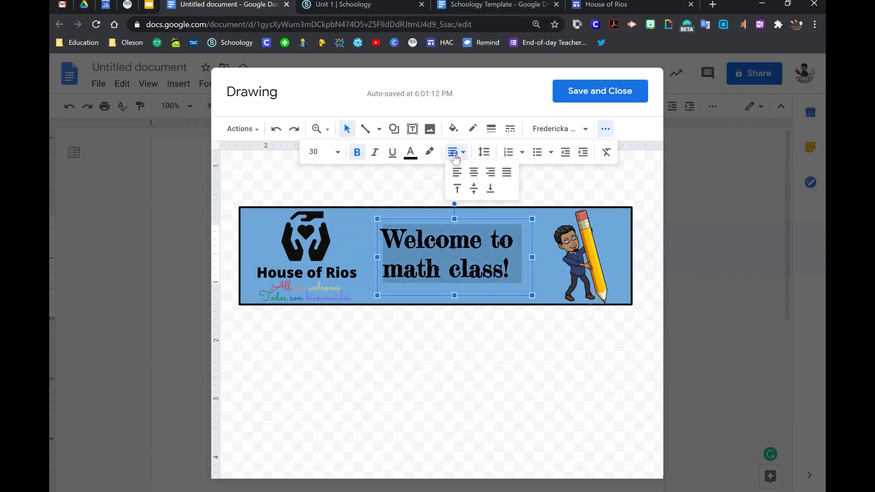
click(471, 175)
click(466, 335)
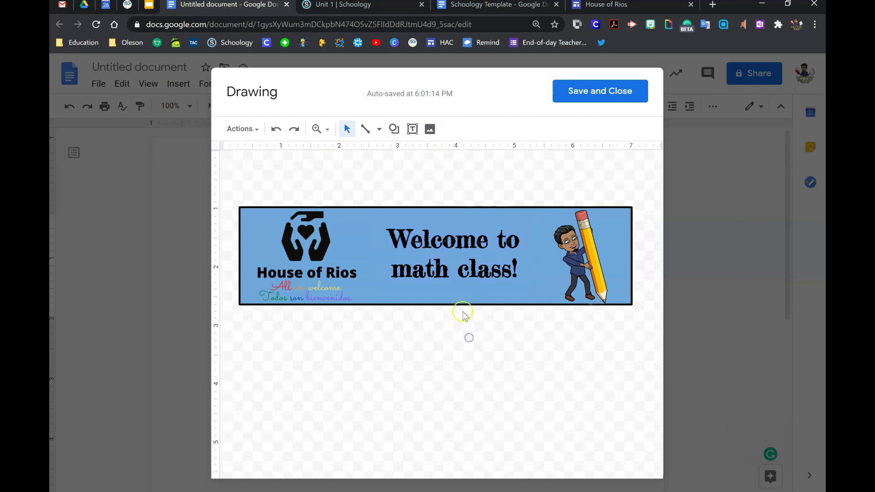
Step: Nudge the welcome text box slightly to the left within the banner
click(423, 257)
click(435, 318)
drag(523, 259, 520, 259)
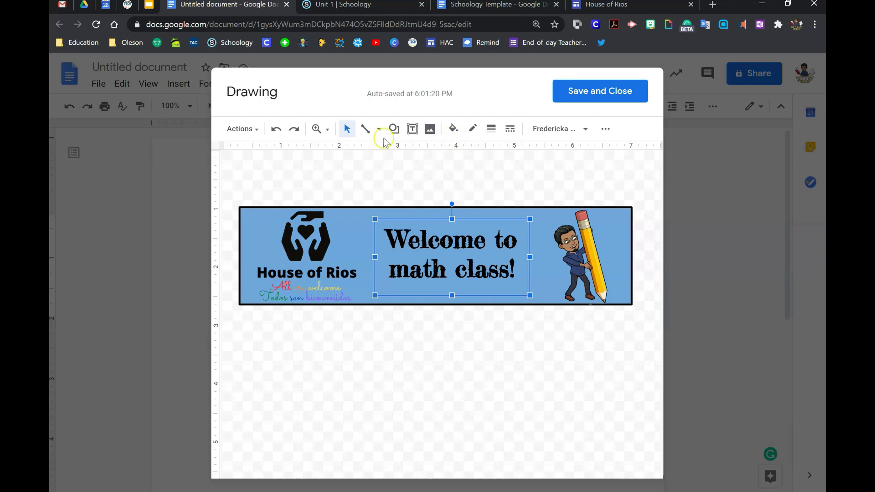
click(429, 129)
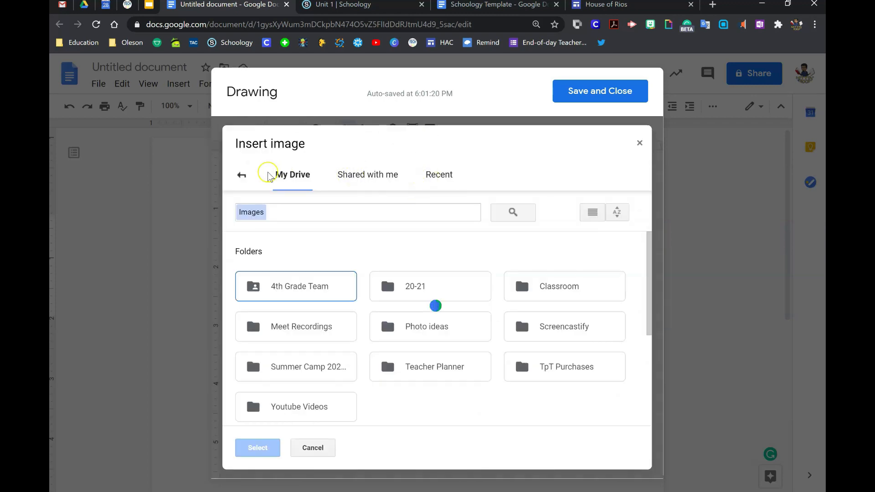
click(242, 175)
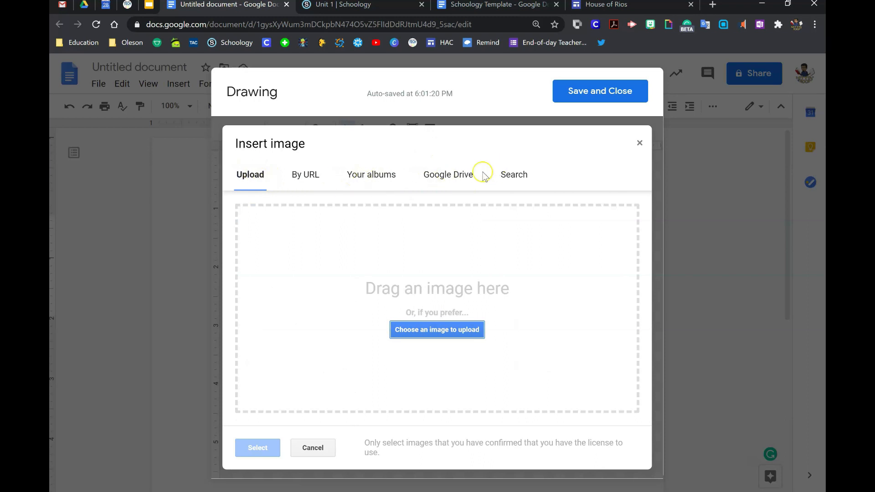
click(505, 176)
click(367, 212)
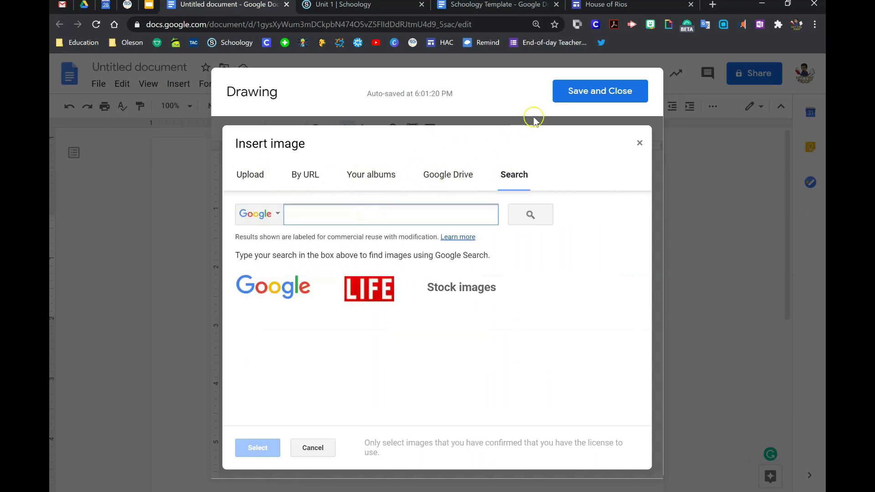
click(639, 142)
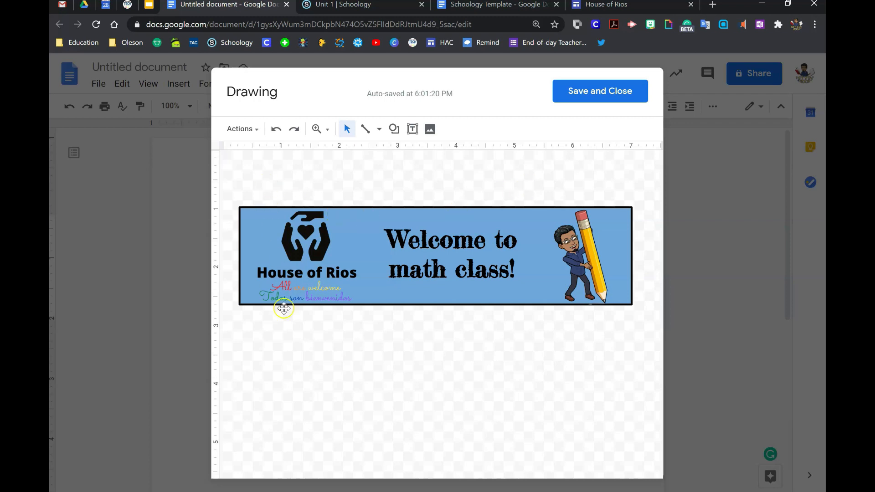
Step: Save the banner drawing into the document and start a new drawing in the first cell of the three-column table
click(590, 97)
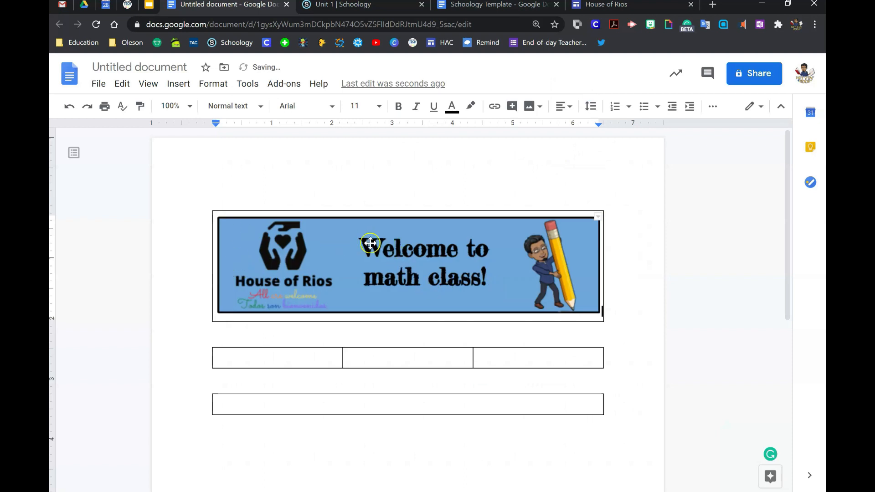
click(287, 358)
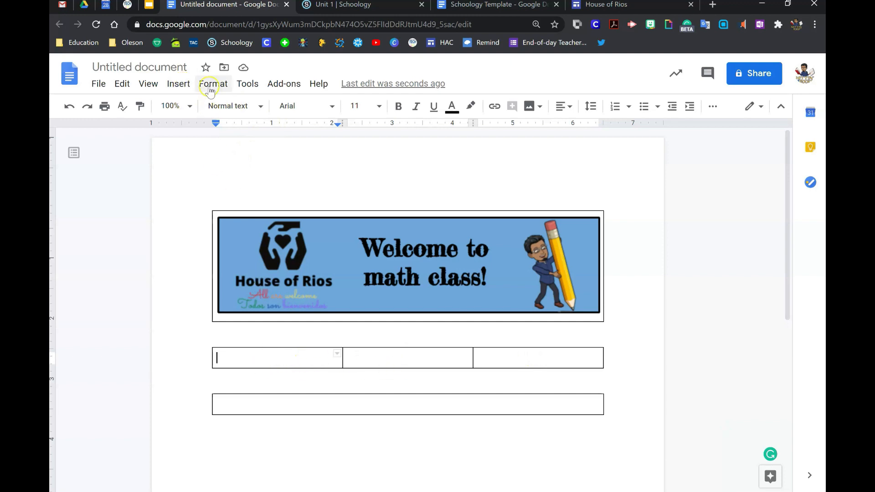
click(184, 83)
mouse_move(200, 146)
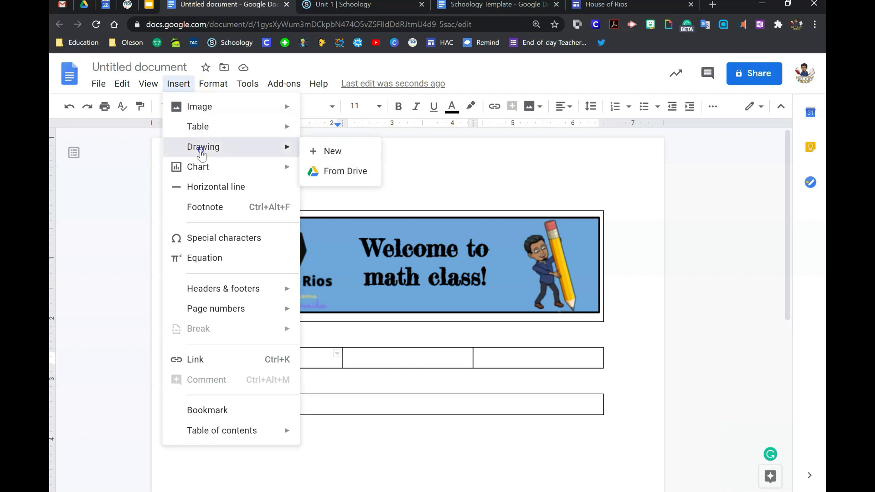
click(314, 151)
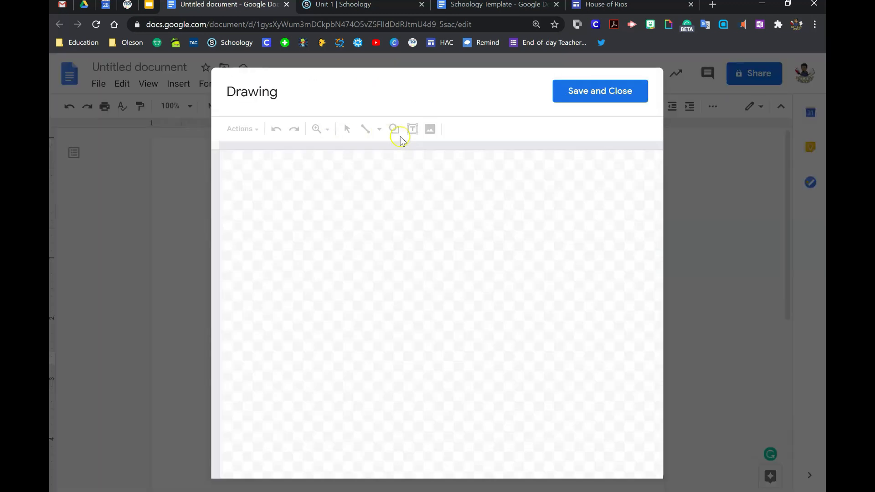
Step: Draw a circle about 2.1 by 2 inches and fill it with solid light magenta
click(393, 132)
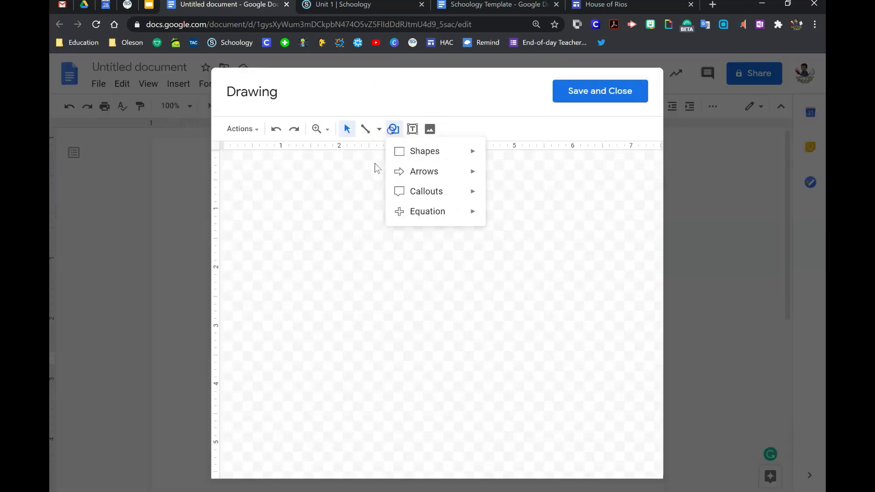
click(398, 160)
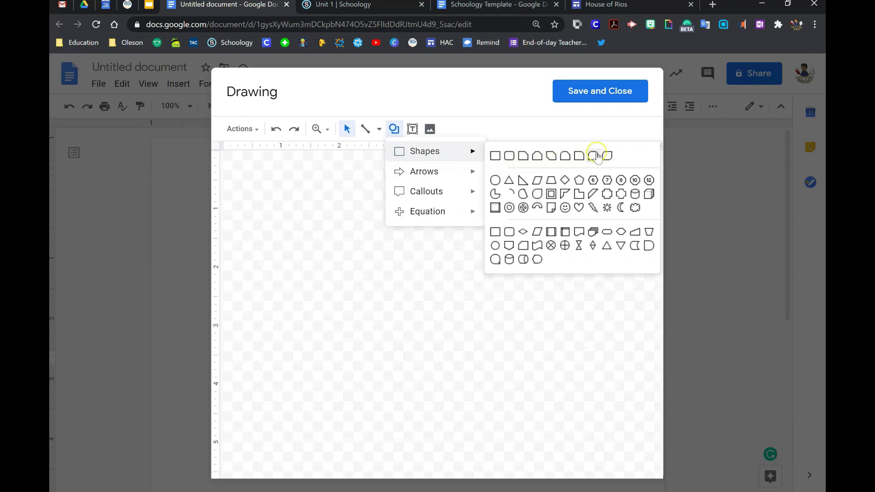
click(495, 180)
drag(368, 224, 493, 344)
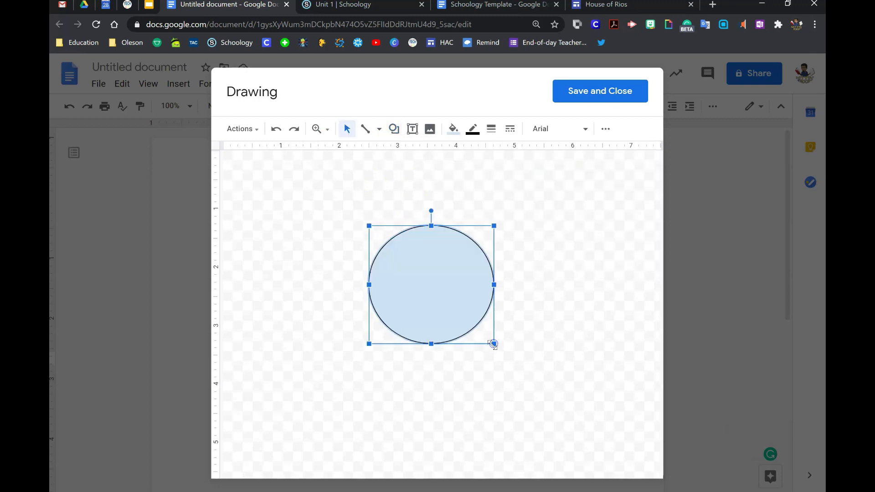
click(453, 129)
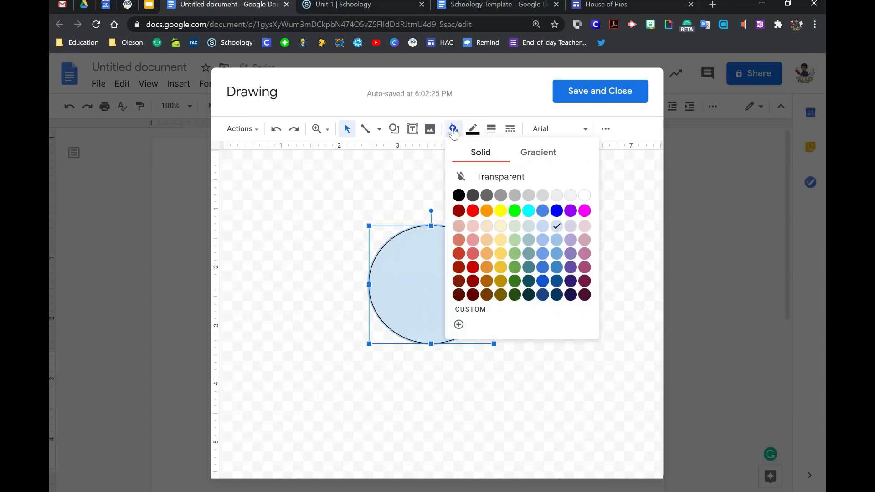
click(585, 236)
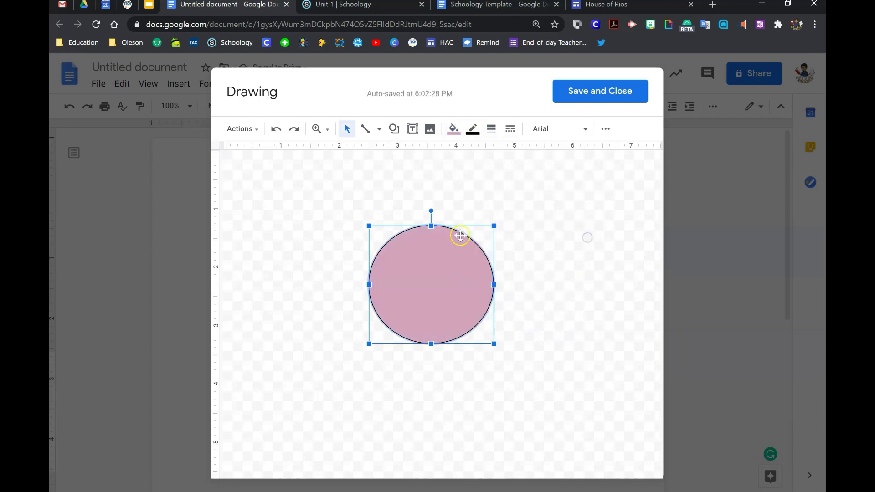
Step: Thicken the circle's outline and add the text "About me" inside the circle
click(490, 130)
click(514, 191)
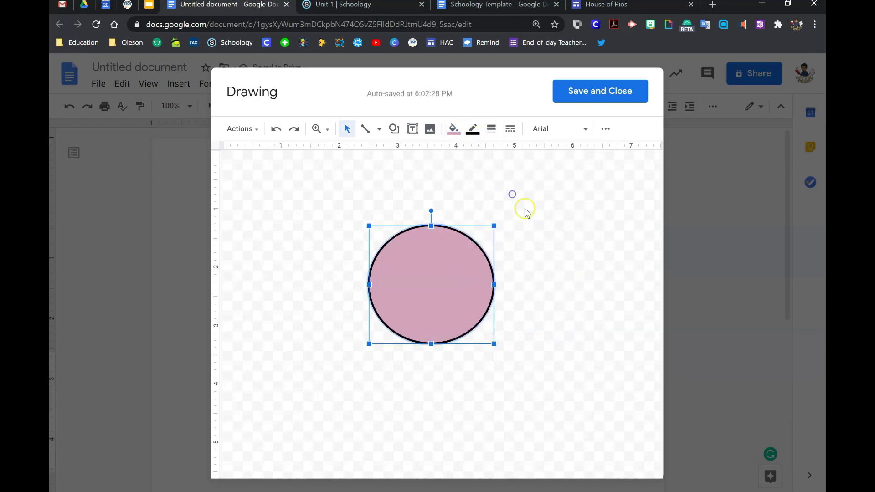
click(549, 295)
double_click(419, 283)
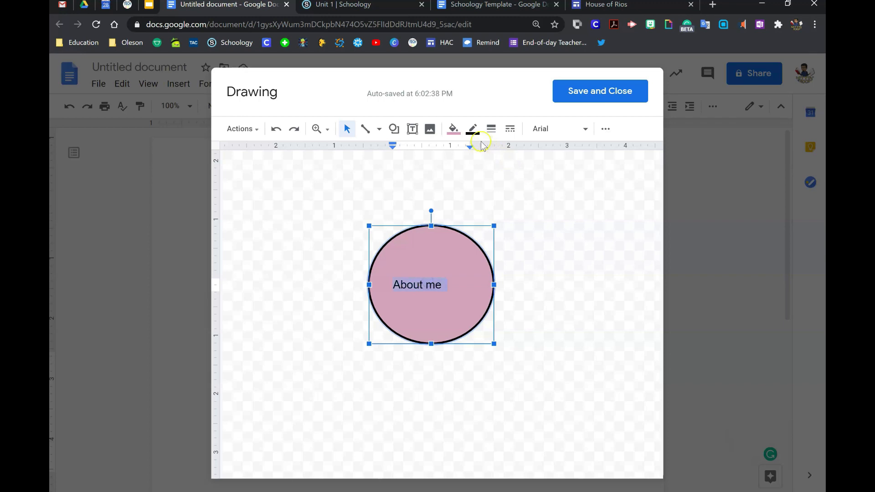
Step: Set the "About me" text to the Boogaloo font and centre it horizontally in the circle
click(541, 130)
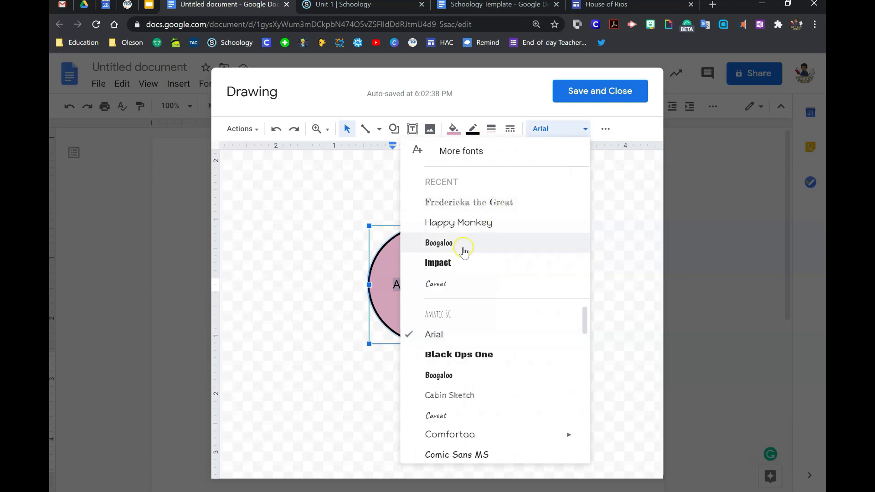
click(463, 250)
click(602, 129)
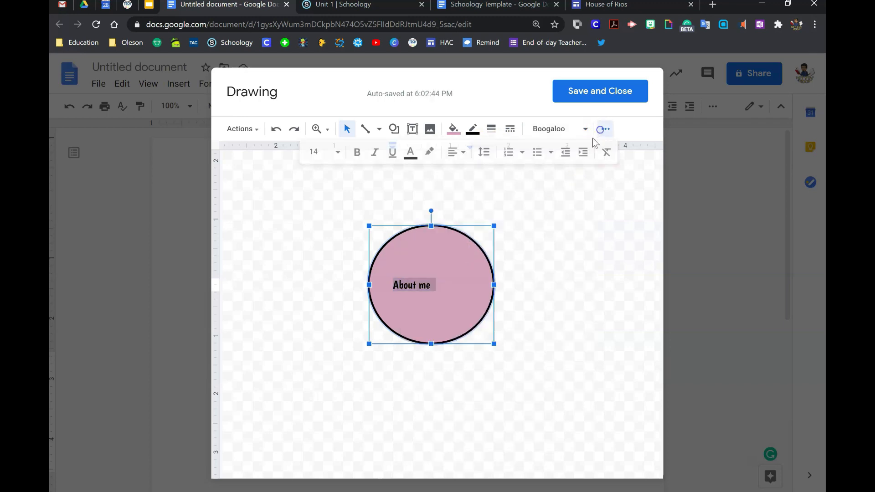
click(455, 153)
click(474, 173)
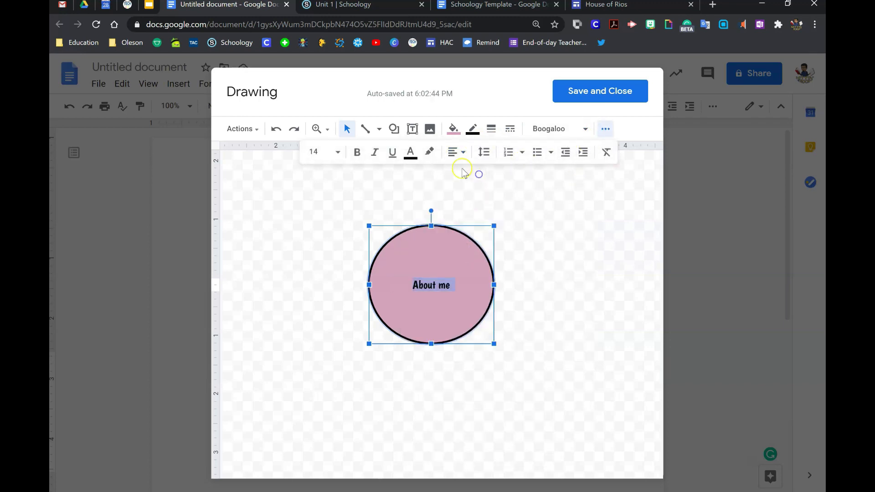
Step: Make the "About me" text size 30 and bold, and save the drawing into the document
click(340, 154)
click(321, 333)
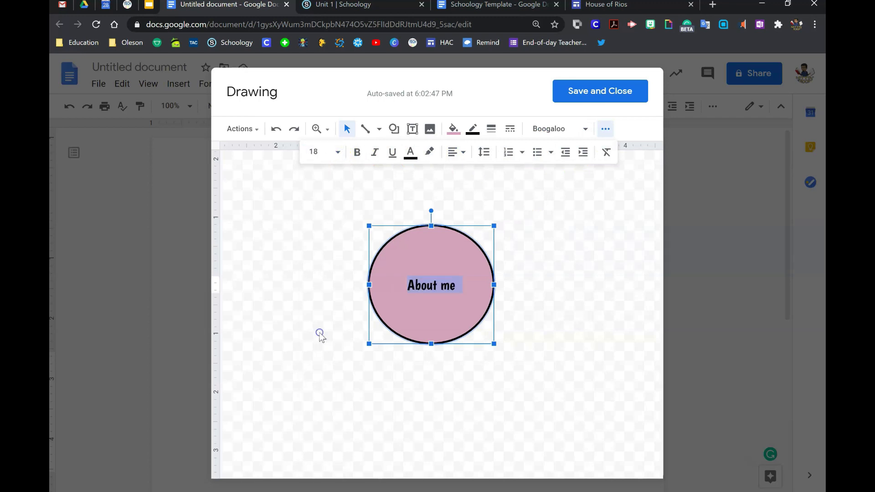
click(322, 156)
click(323, 351)
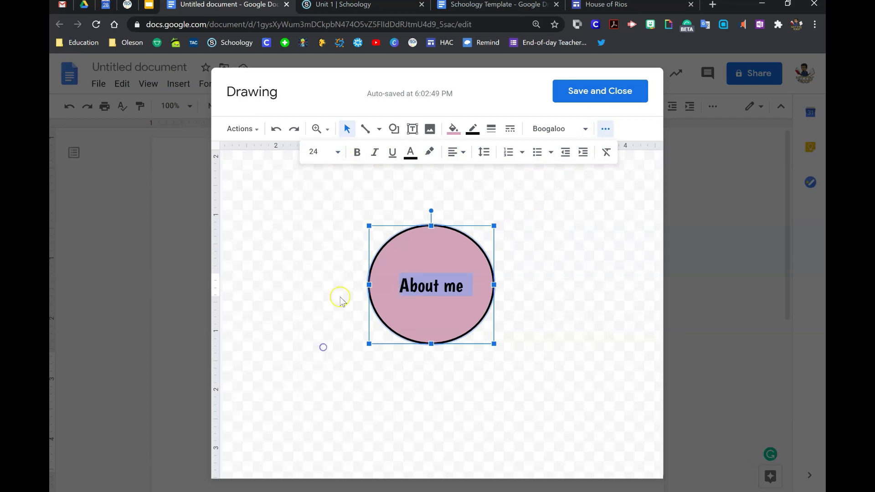
click(318, 148)
click(327, 375)
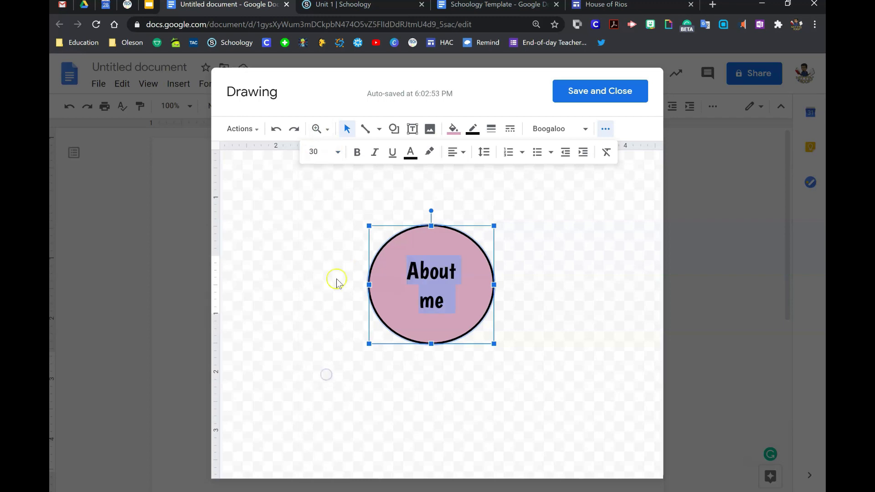
click(355, 152)
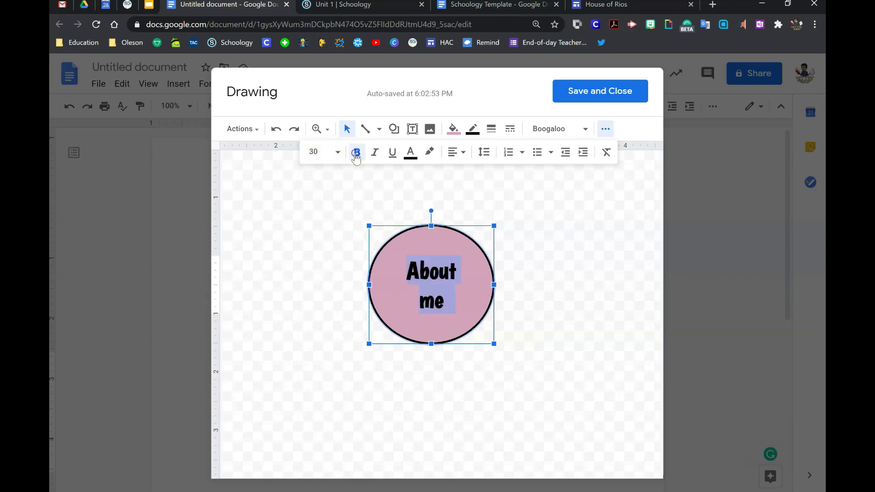
click(533, 252)
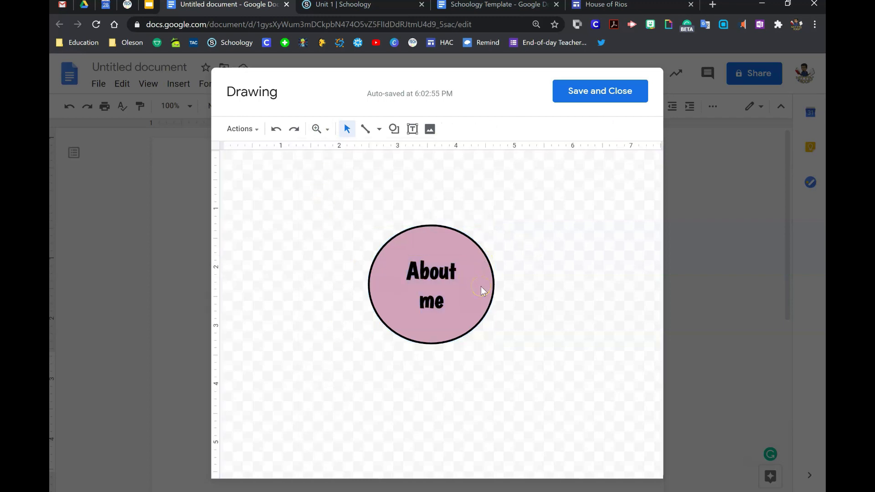
click(602, 91)
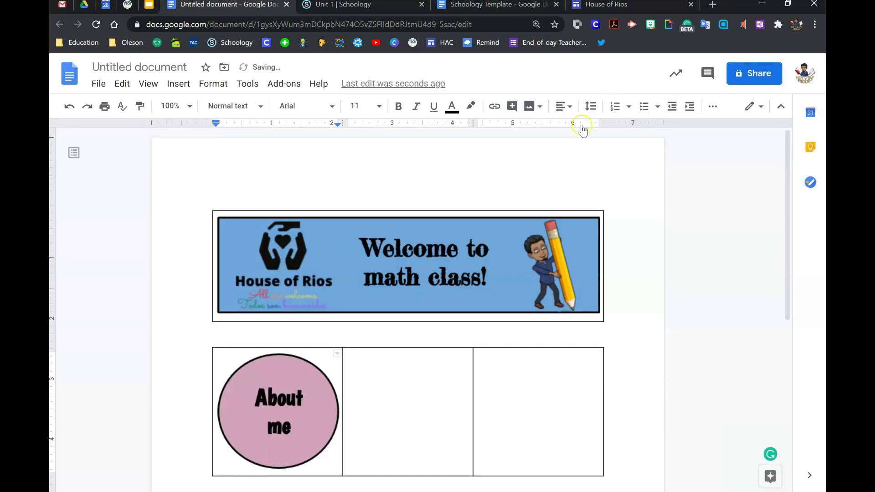
Step: Copy the "About me" circle and paste it into the second and third cells of the three-column table
scroll(426, 340, down, 4)
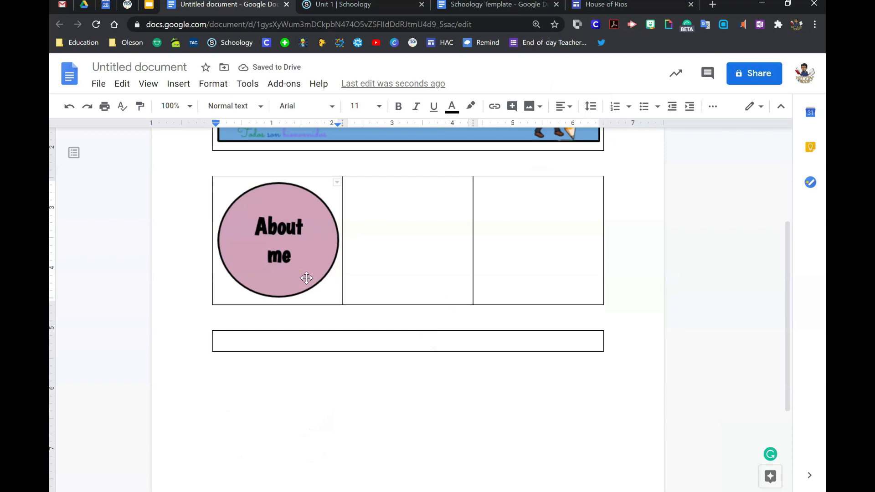
click(311, 257)
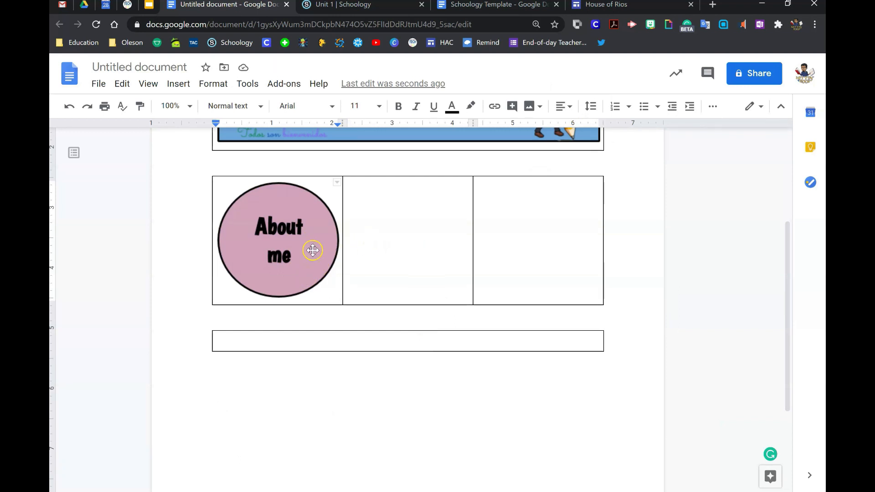
click(313, 250)
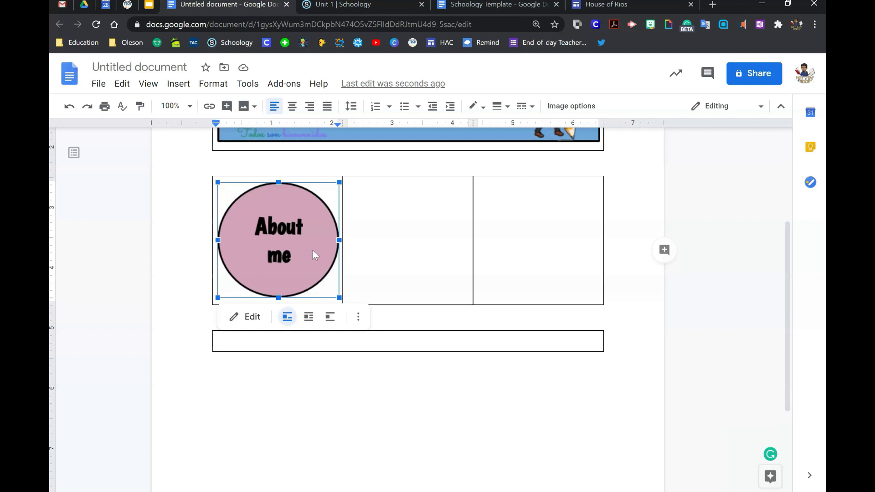
click(411, 228)
click(408, 239)
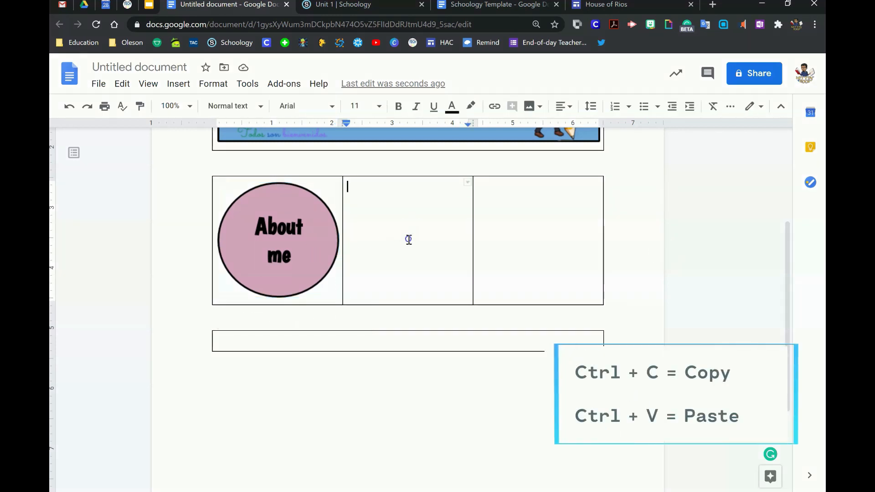
key(ctrl+v)
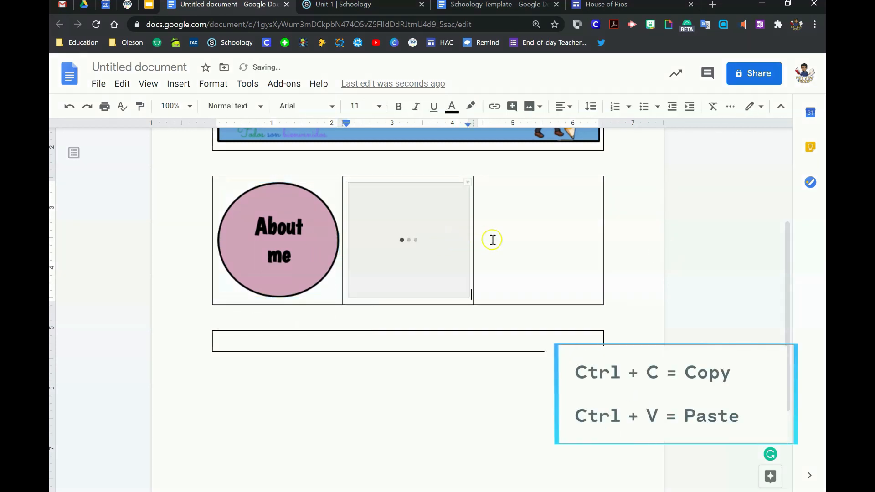
right_click(514, 235)
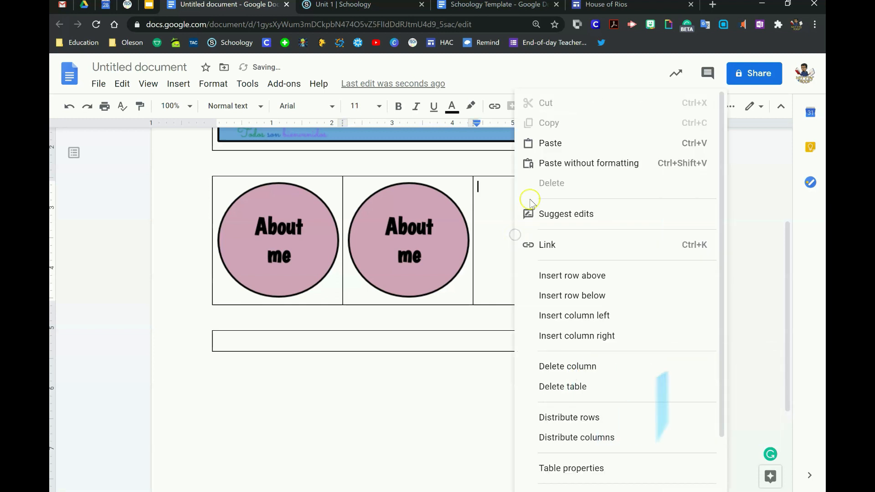
click(552, 145)
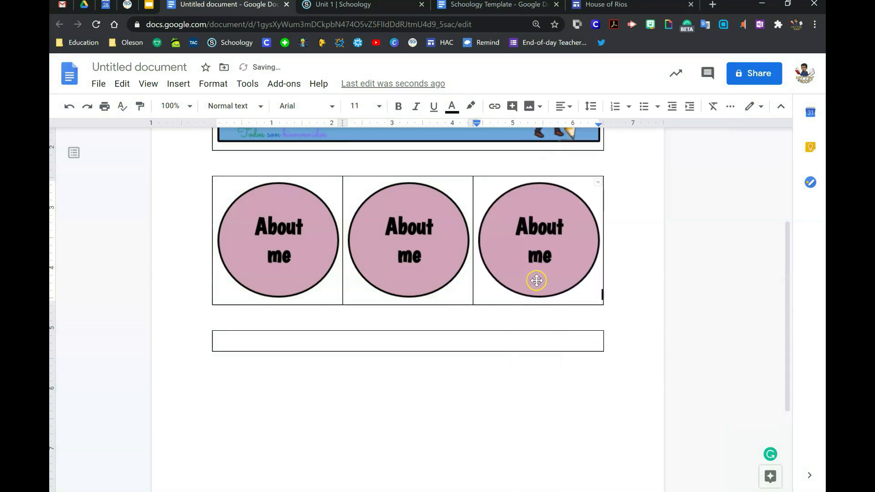
Step: Open the middle cell's circle drawing for editing and change the circle's fill to solid light green
click(449, 272)
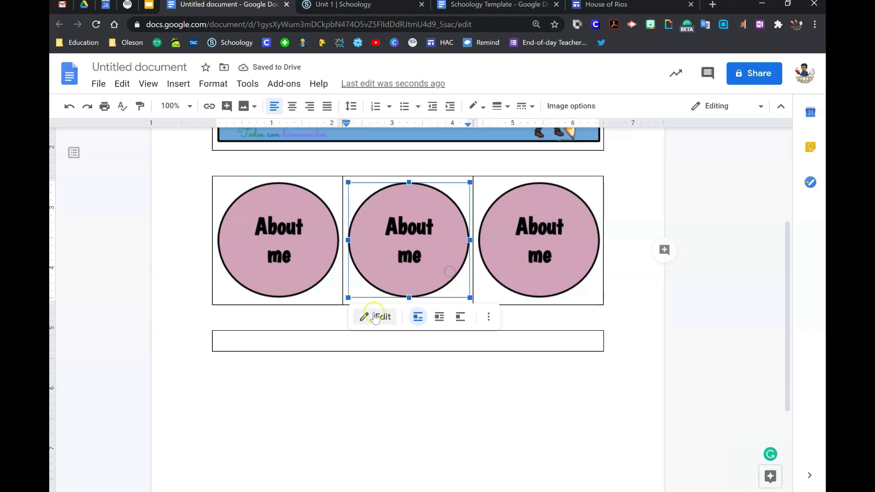
click(368, 318)
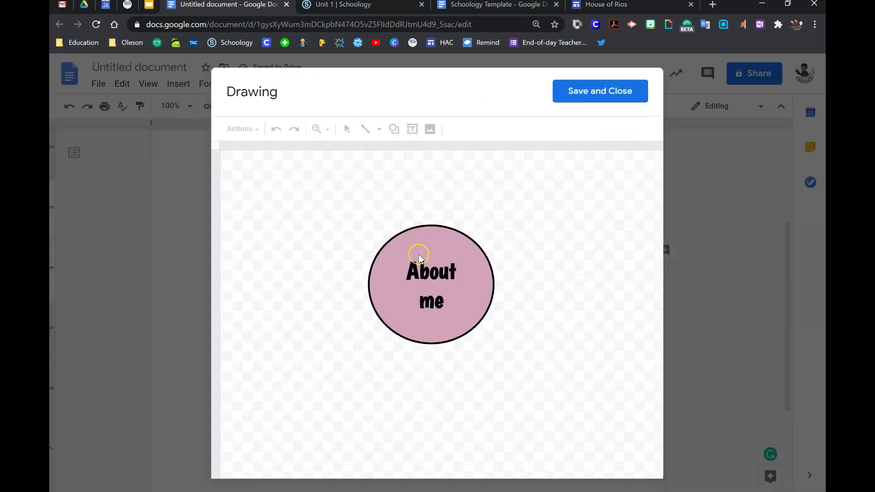
click(475, 283)
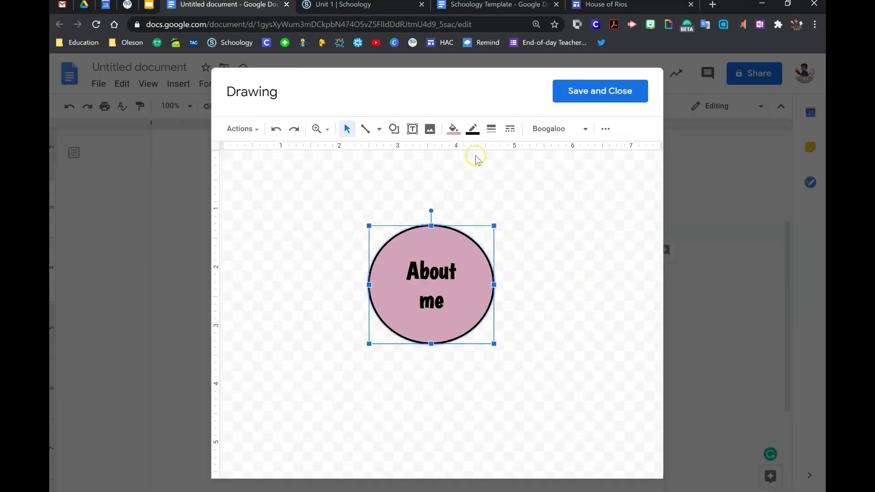
click(453, 129)
click(516, 214)
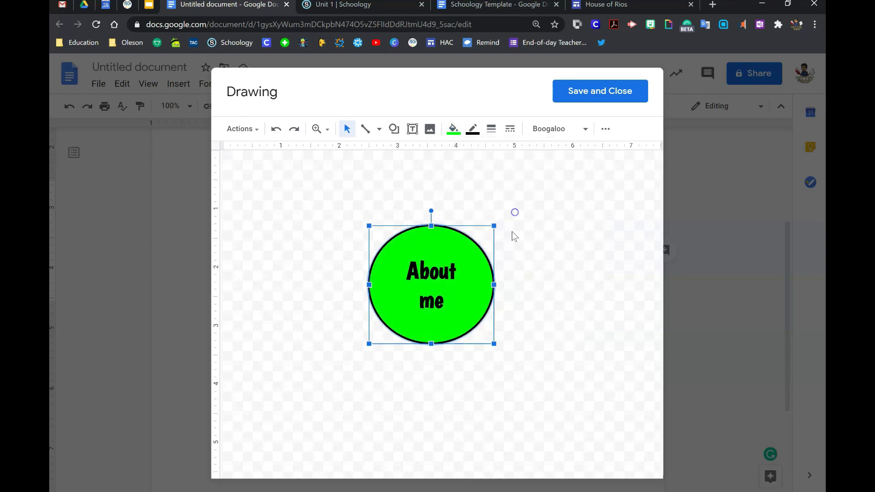
click(453, 129)
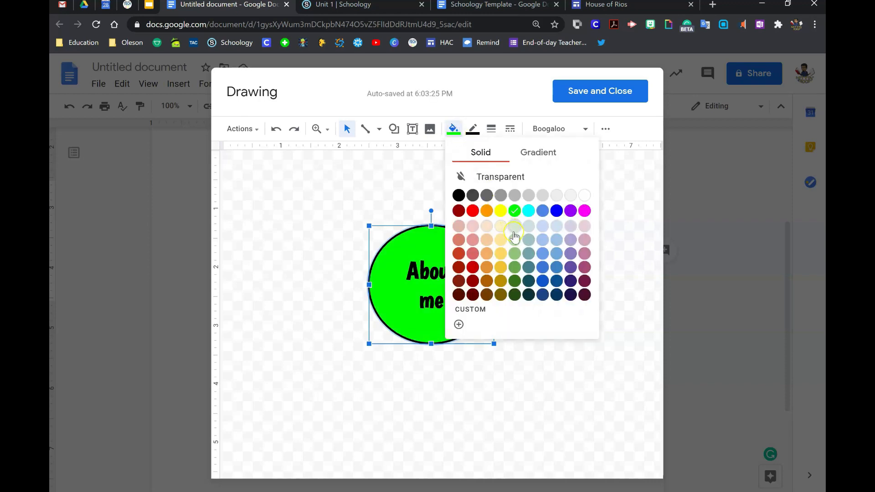
click(517, 267)
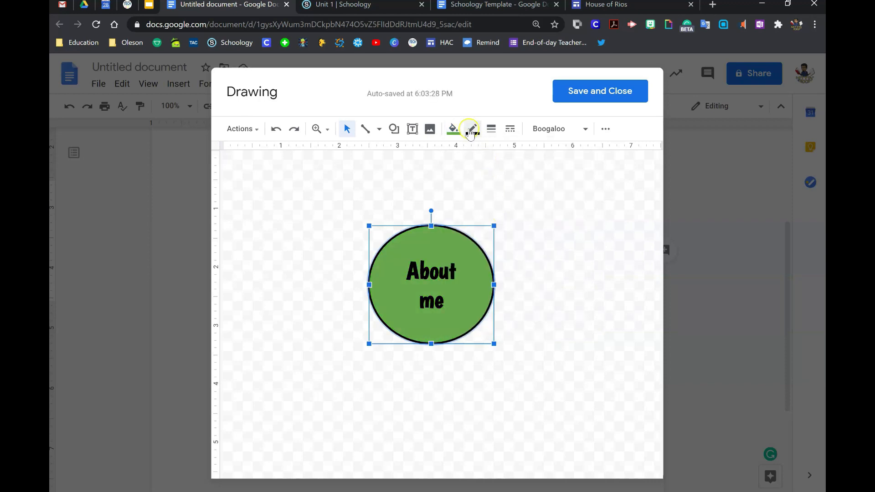
click(453, 129)
click(514, 254)
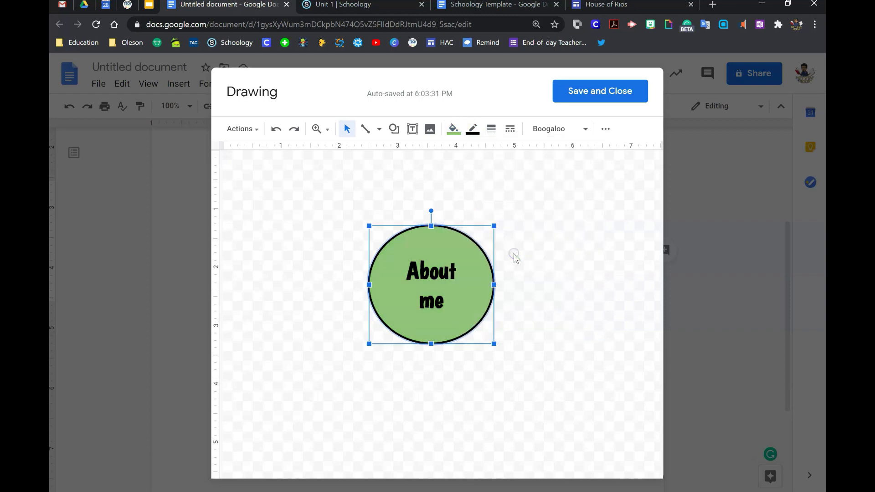
Step: Replace the green circle's text with "Course Info" and save the drawing into the document
double_click(434, 287)
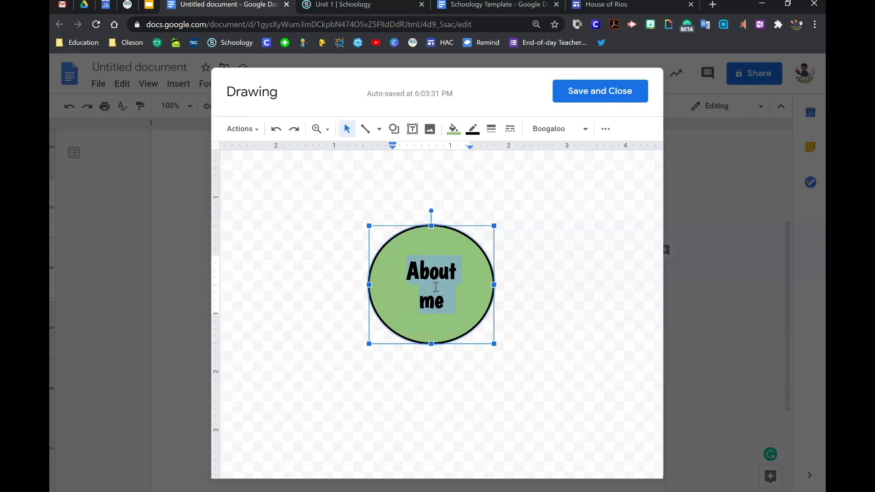
text(Course )
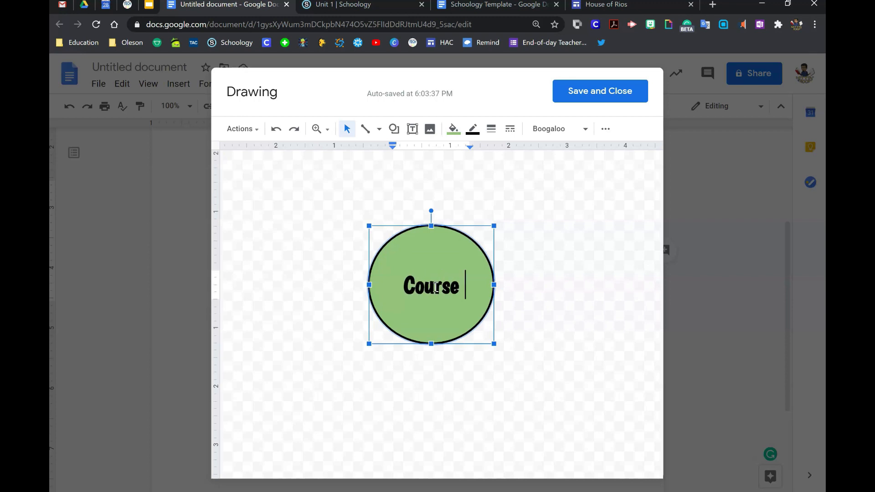
text(Ingo)
key(BackSpace)
key(BackSpace)
text(fo)
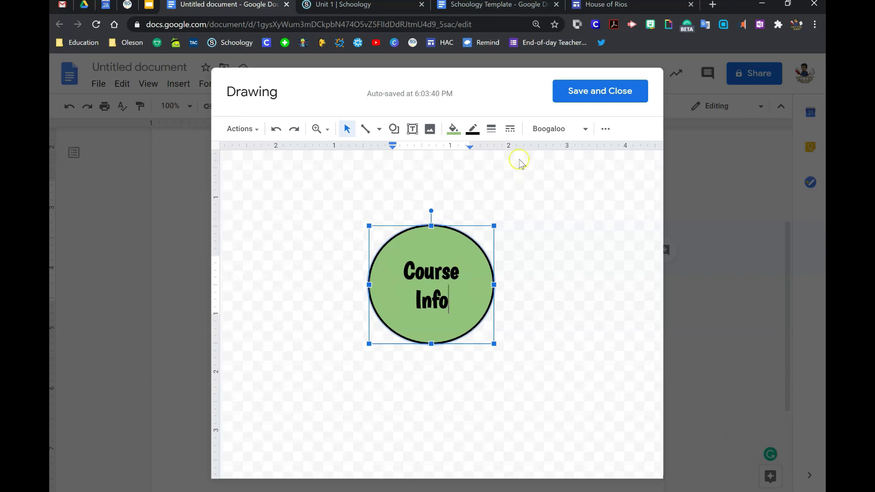
click(587, 96)
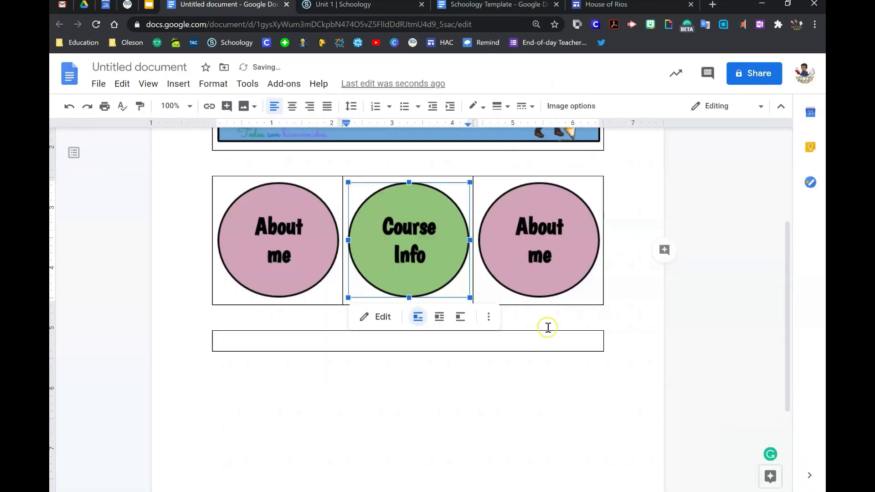
Step: Open the third cell's circle drawing for editing and change the circle's fill to solid light orange
click(554, 260)
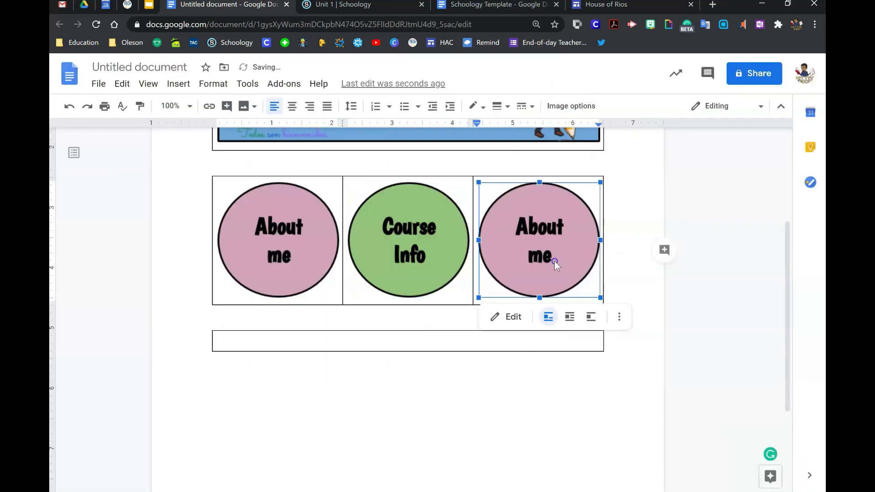
click(512, 317)
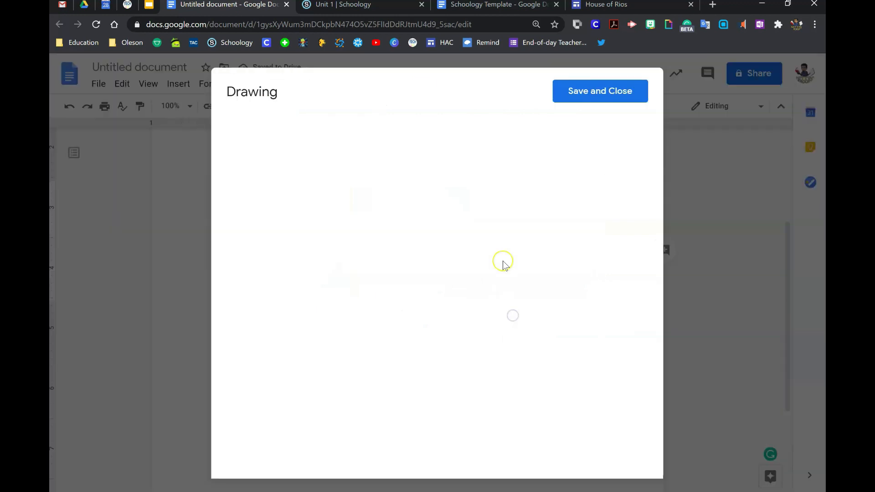
click(469, 288)
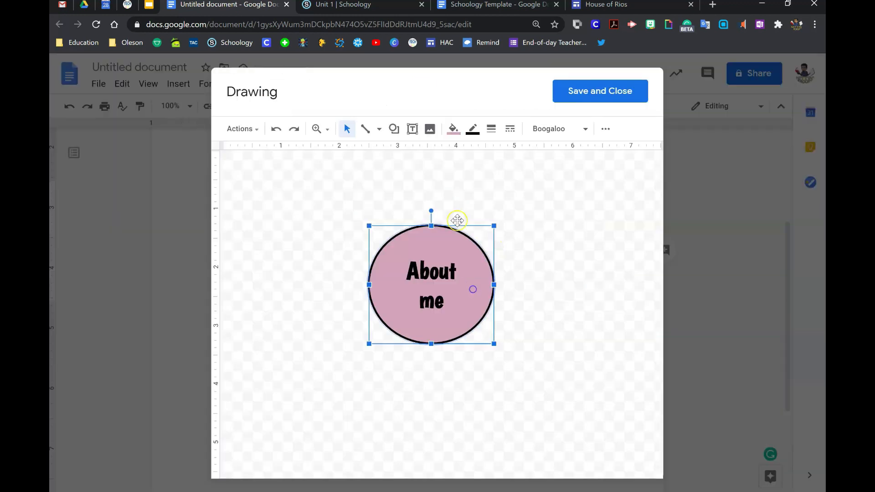
click(454, 130)
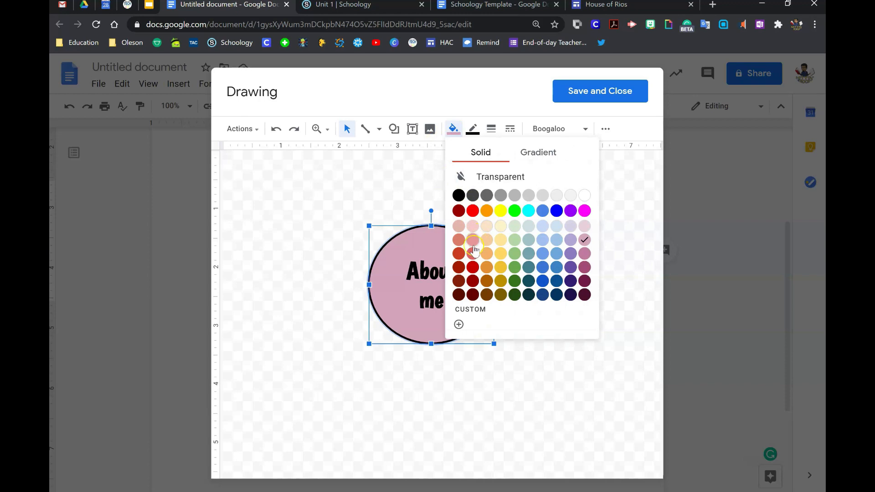
click(489, 269)
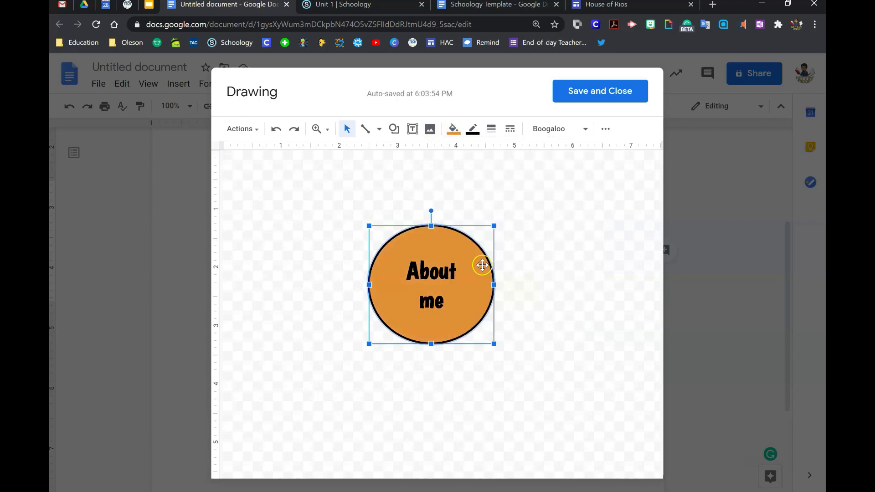
click(452, 129)
click(486, 254)
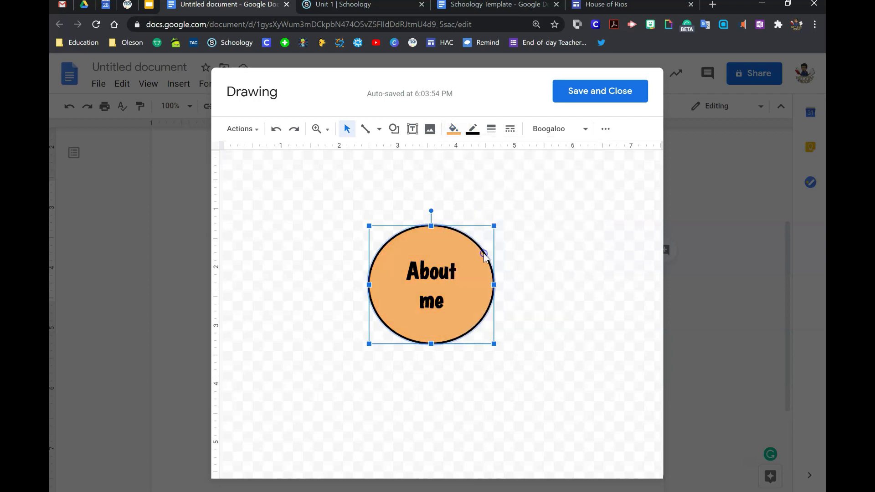
Step: Replace the orange circle's text with "Office Hours" and save the drawing into the document
click(447, 305)
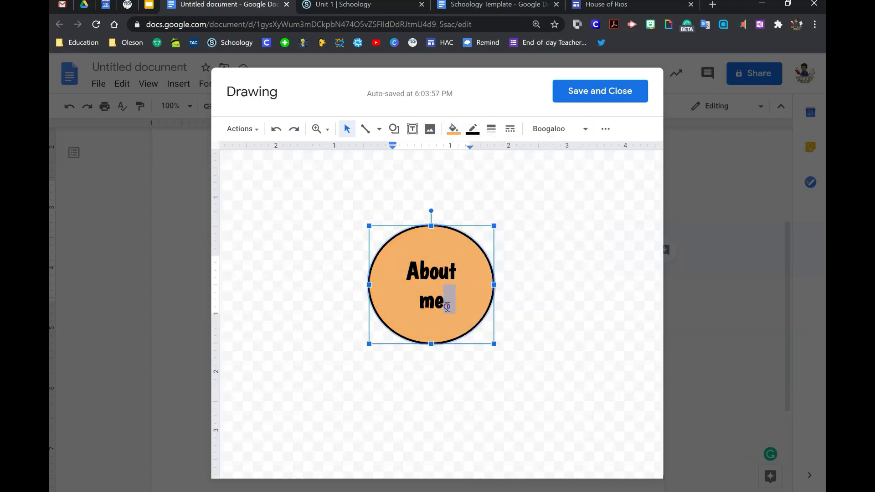
drag(447, 305, 406, 273)
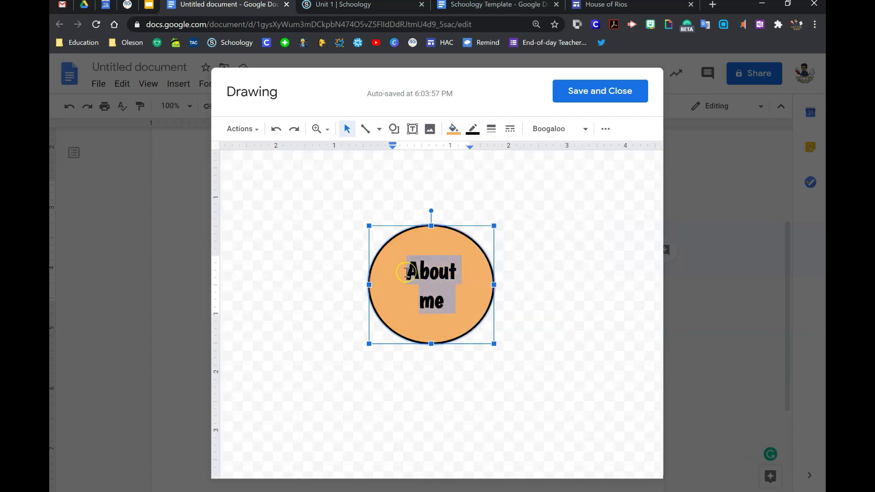
text(Off)
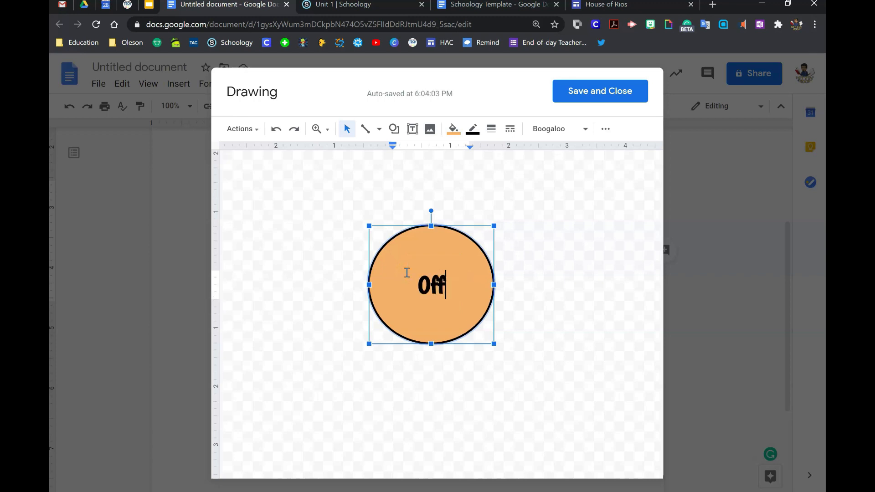
text(ice Hours)
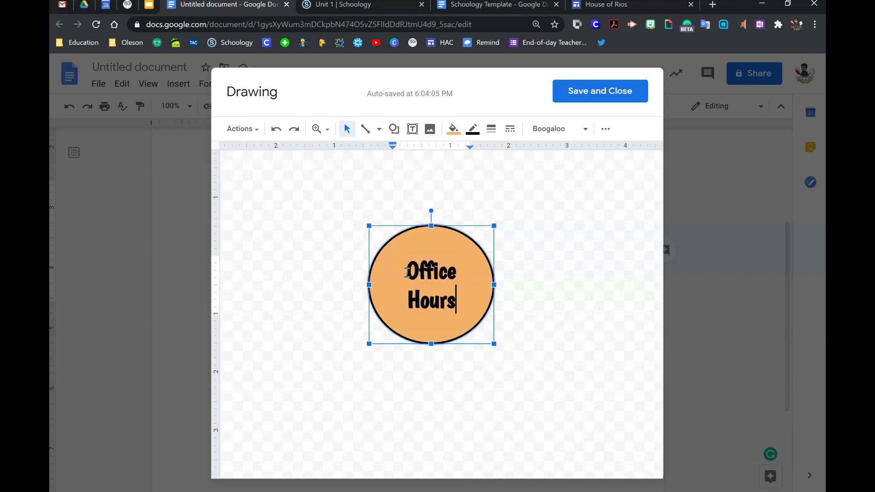
click(570, 91)
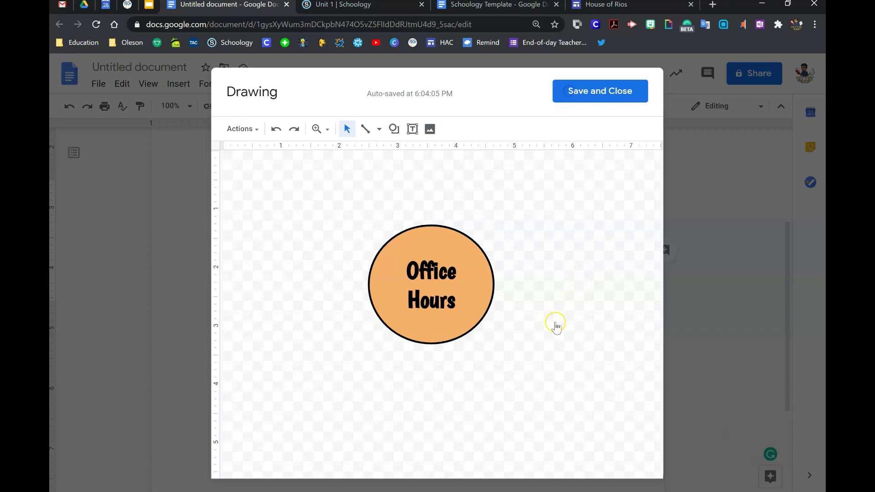
Step: Start a new drawing inside the empty single-cell table below the circles and begin inserting an image into it
click(428, 403)
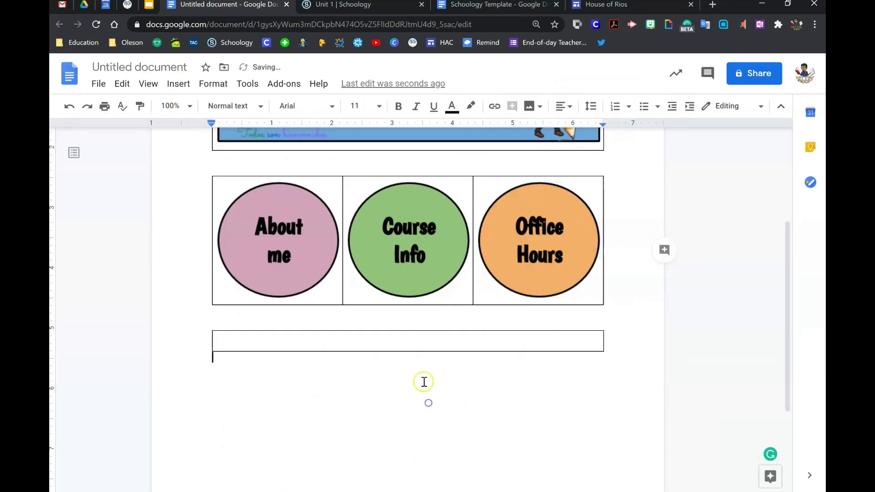
double_click(397, 345)
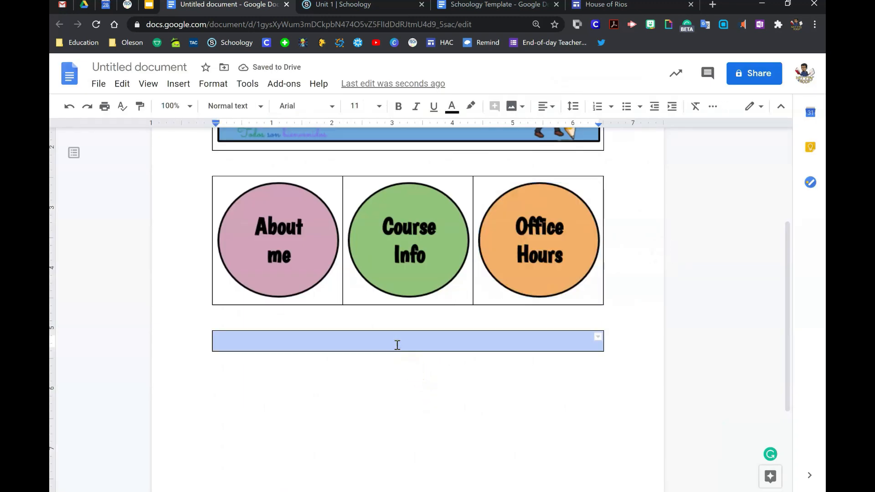
click(369, 303)
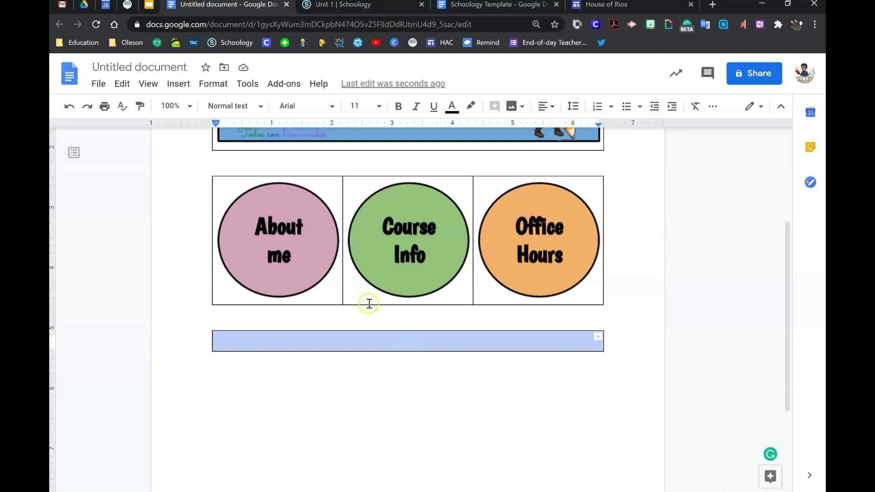
click(178, 86)
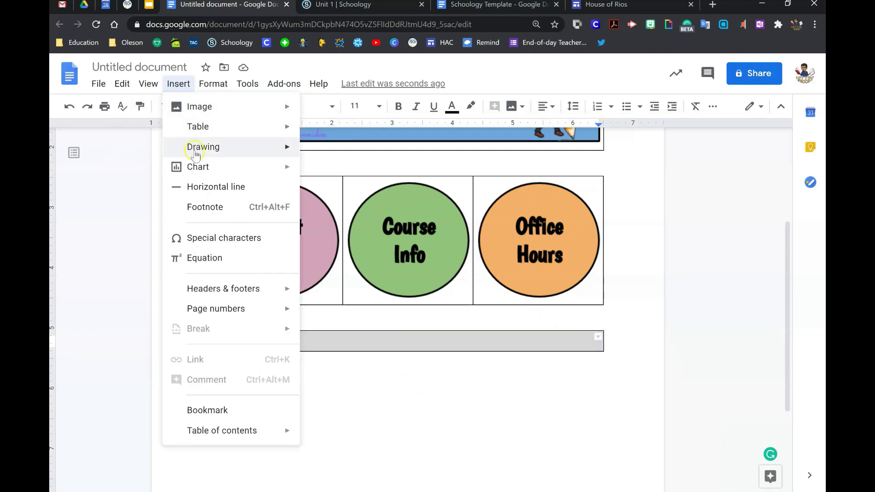
mouse_move(195, 151)
click(330, 152)
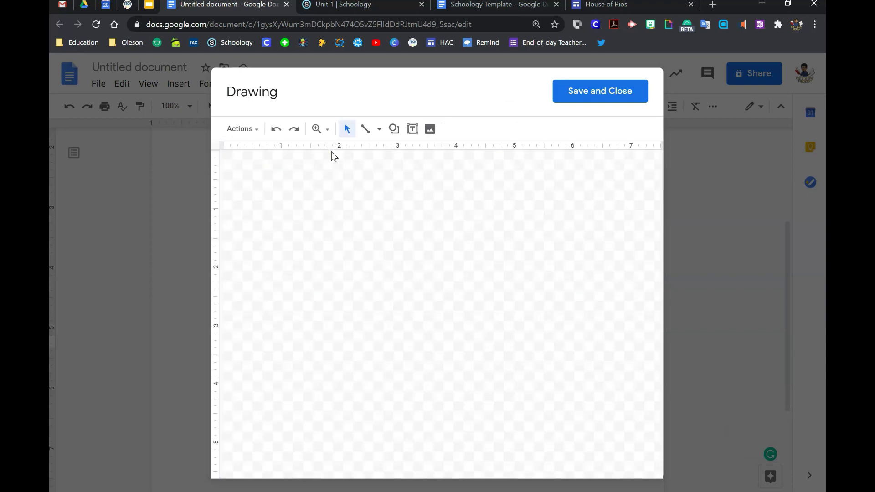
click(431, 127)
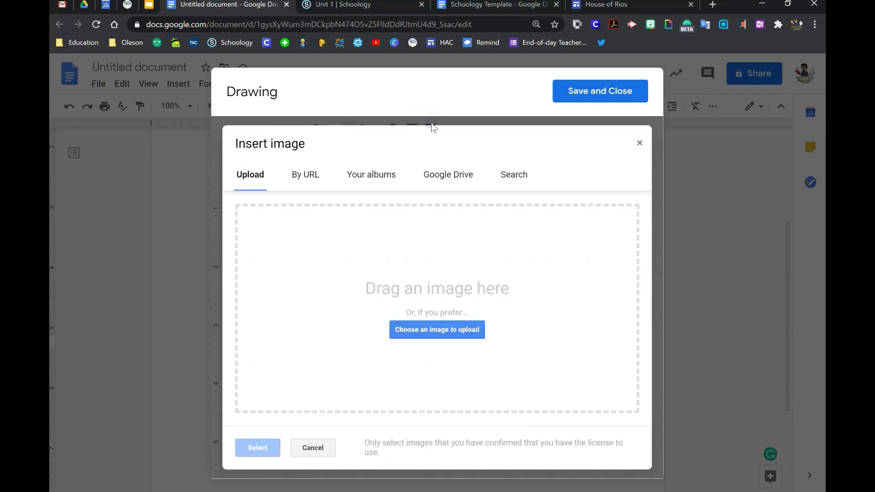
Step: Search Google images for "water color background" and browse the results for a banner background
click(497, 179)
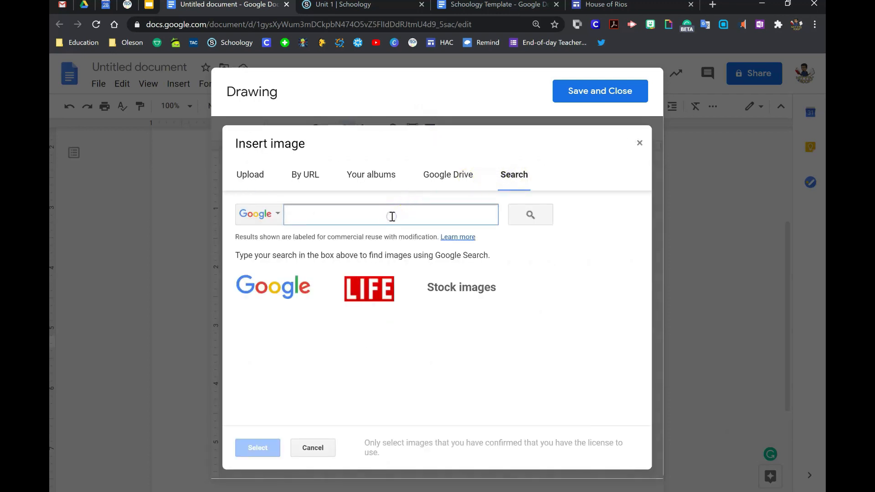
text(water color background)
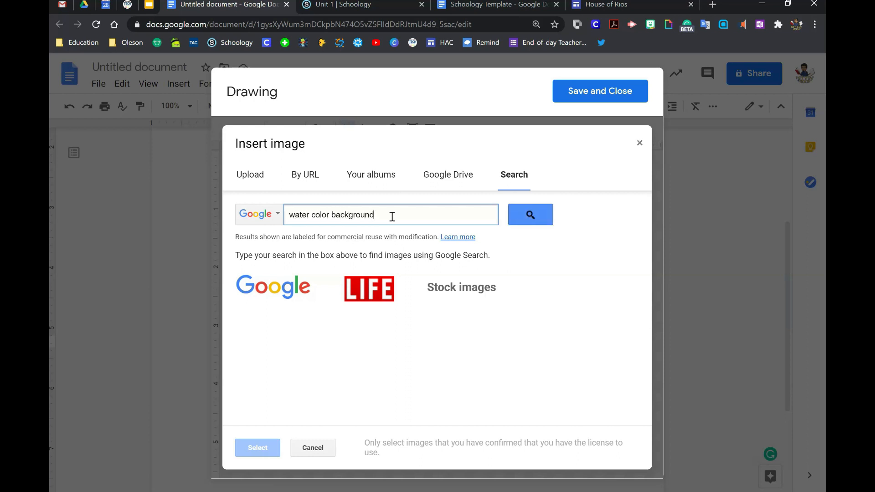
key(Return)
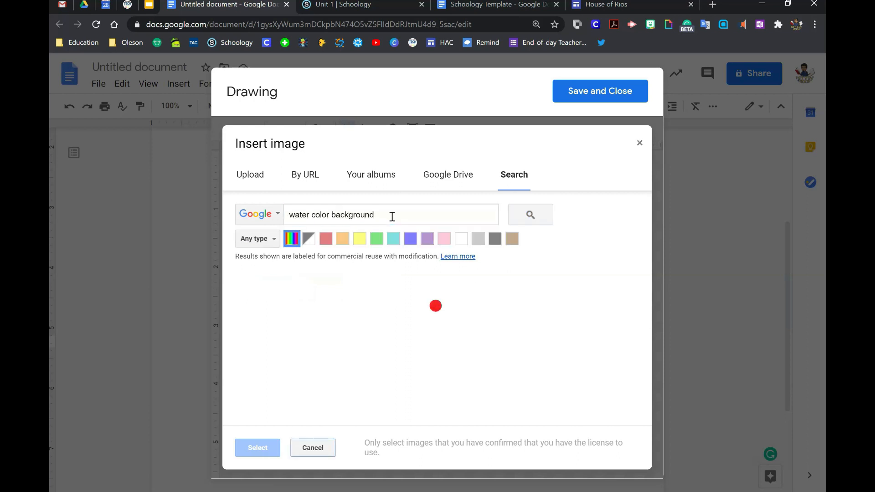
scroll(401, 320, down, 10)
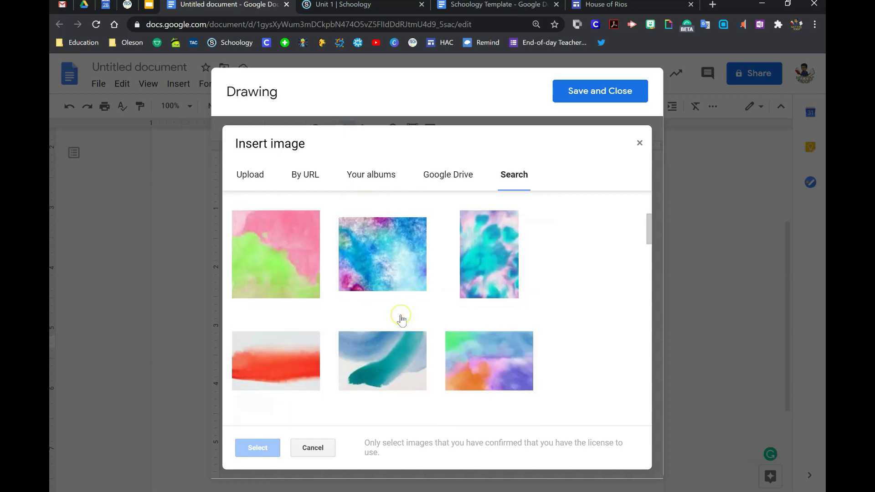
scroll(401, 321, down, 5)
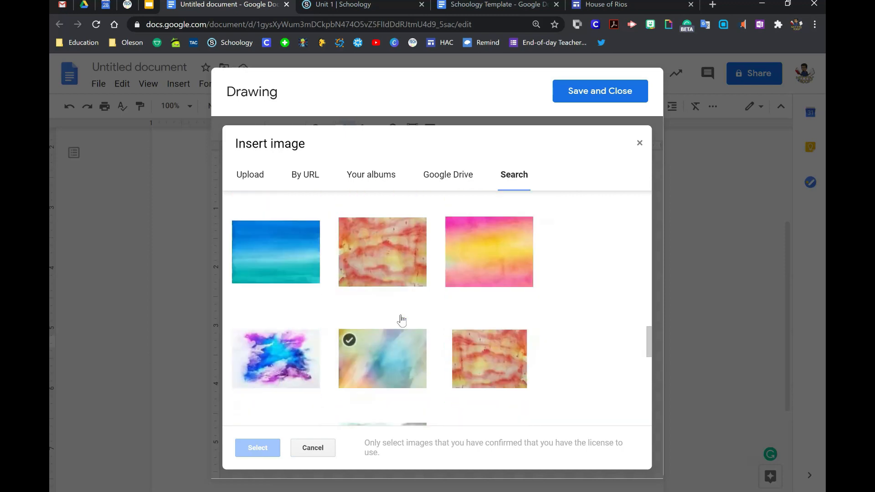
scroll(401, 319, up, 10)
scroll(402, 224, up, 5)
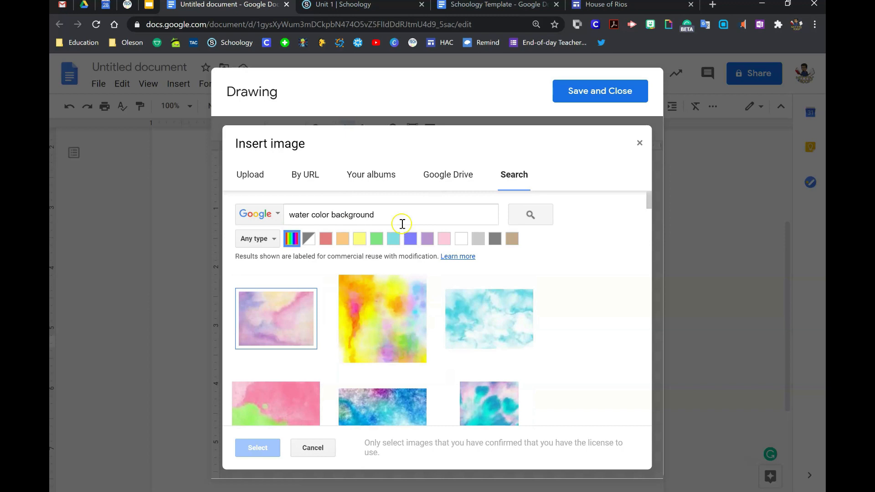
Step: Change the image search to "wood background" and look through the results for a banner background
drag(332, 215, 187, 226)
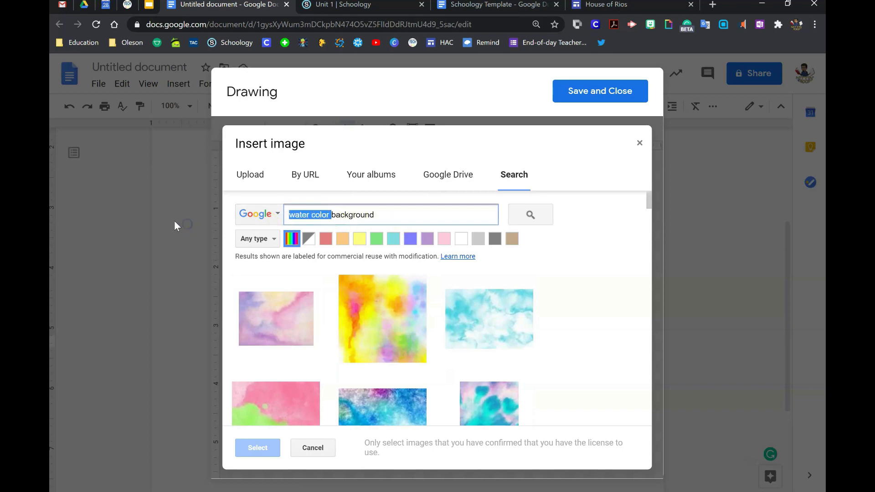
text(wood)
key(Return)
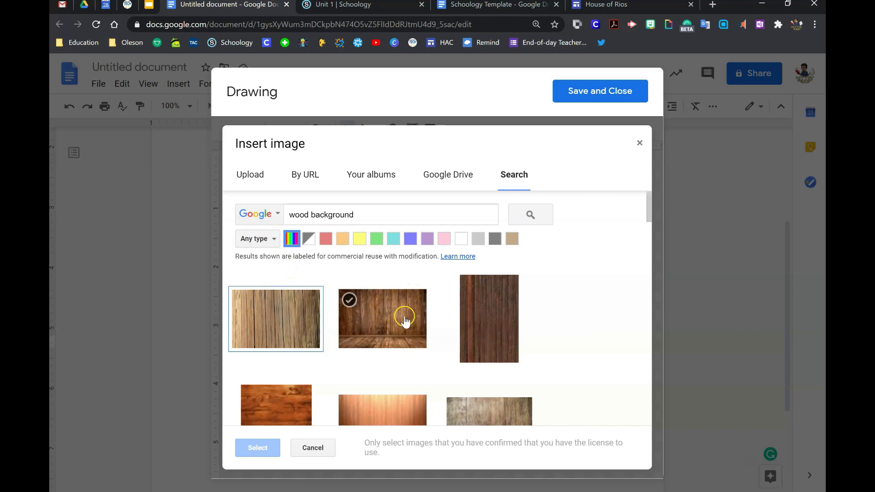
scroll(404, 326, down, 4)
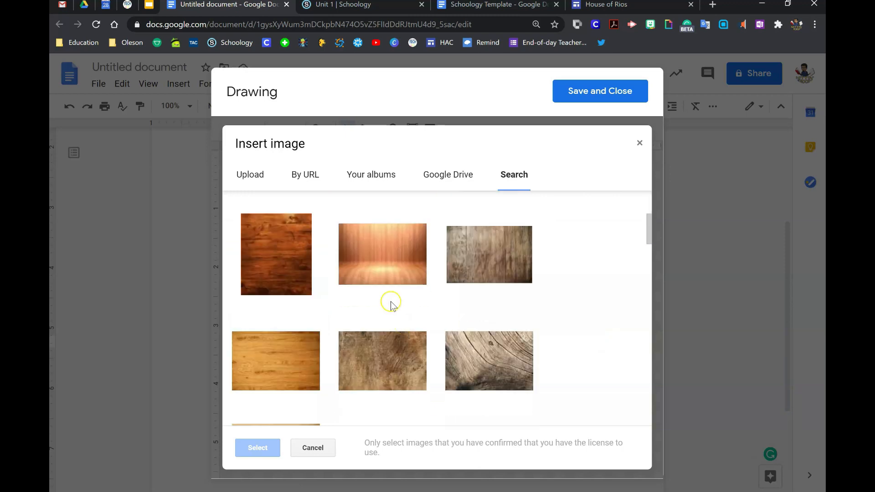
scroll(528, 342, down, 4)
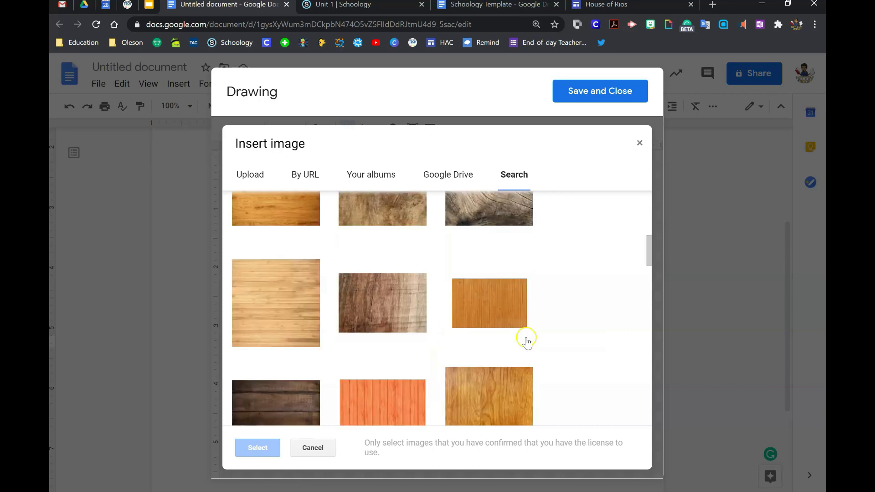
scroll(283, 381, up, 8)
click(266, 182)
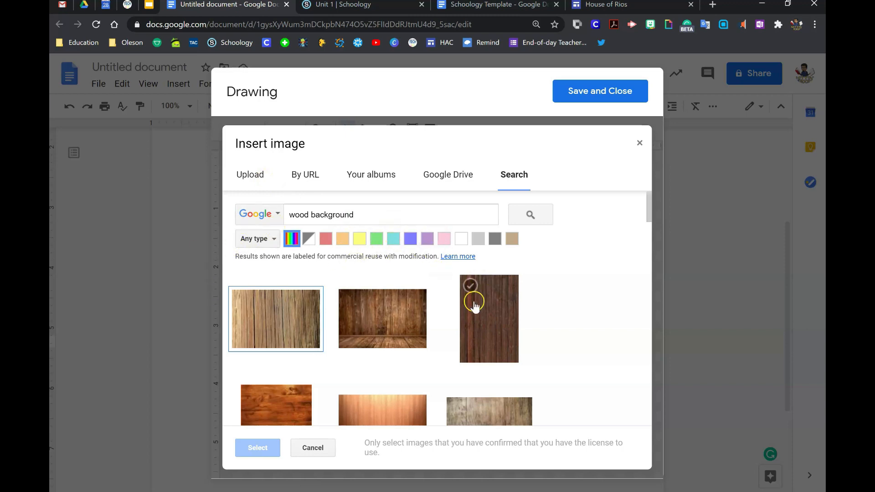
Step: Upload image 6 from the TPT > Mine > Create > backgrounds folder on the computer into the drawing
click(246, 174)
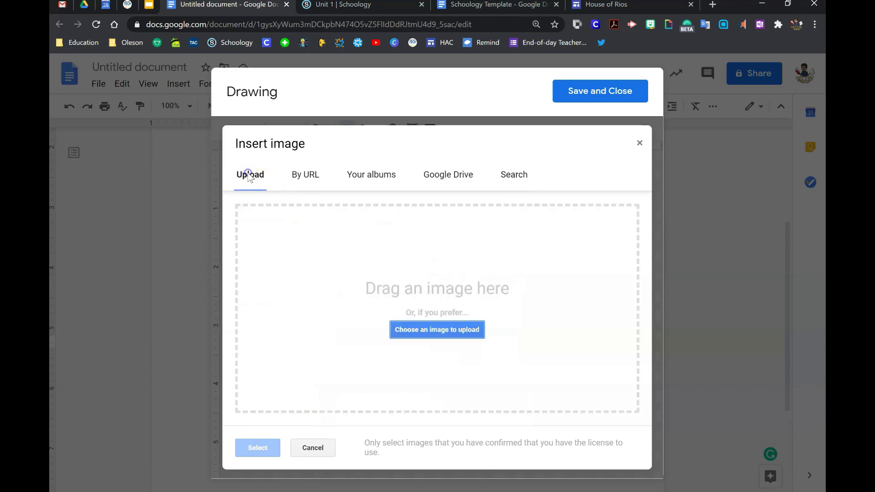
click(406, 326)
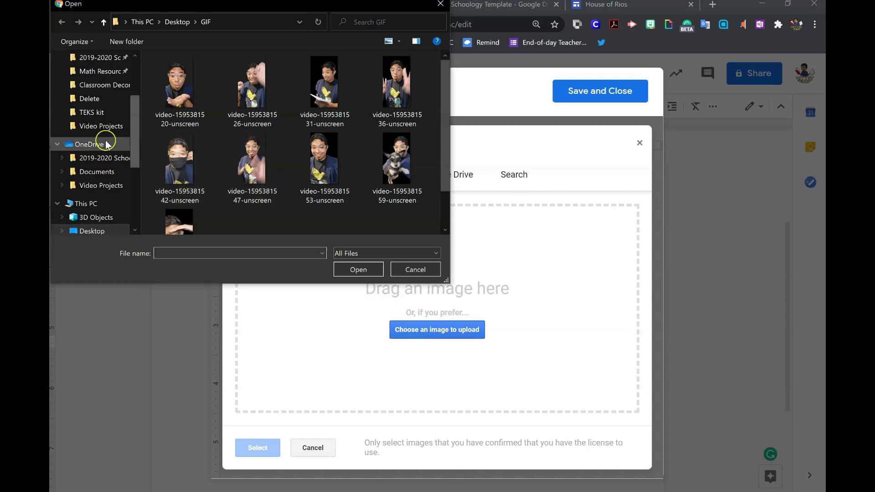
scroll(91, 161, up, 1)
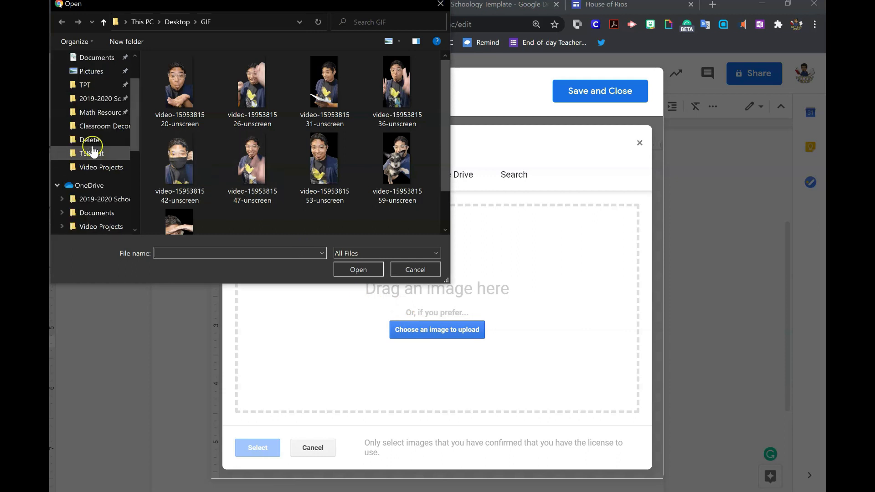
click(84, 85)
double_click(186, 91)
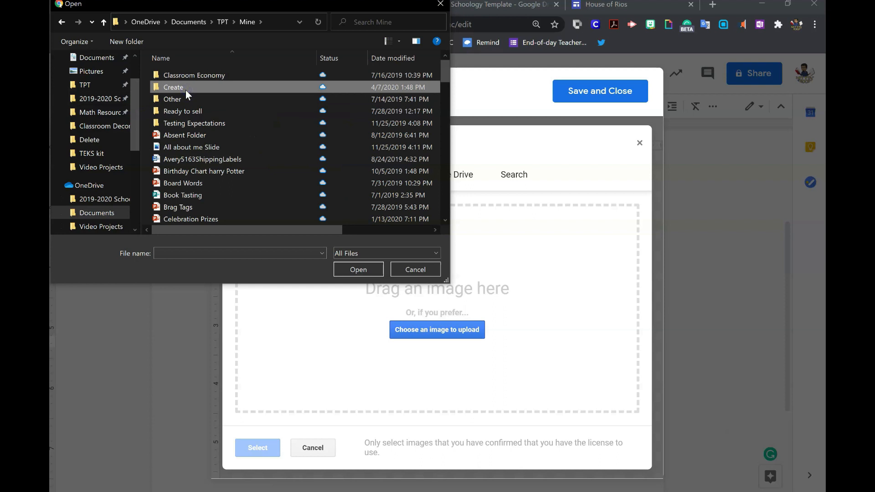
double_click(185, 90)
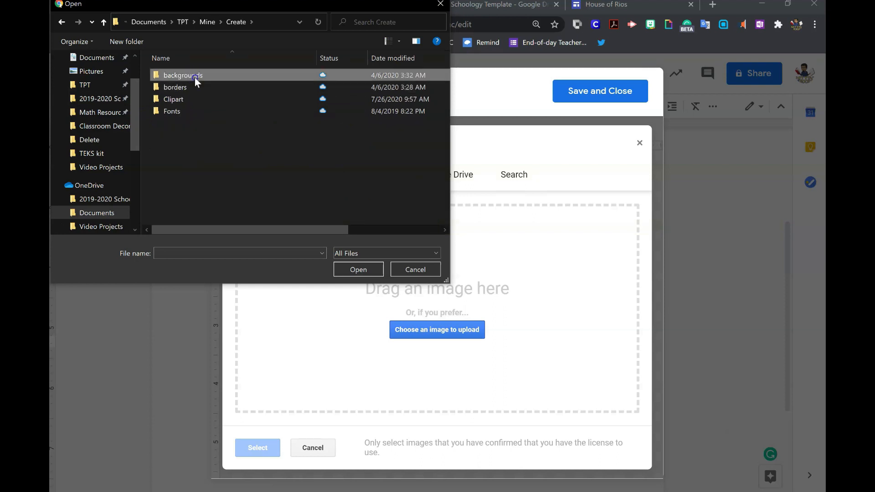
double_click(195, 78)
click(187, 131)
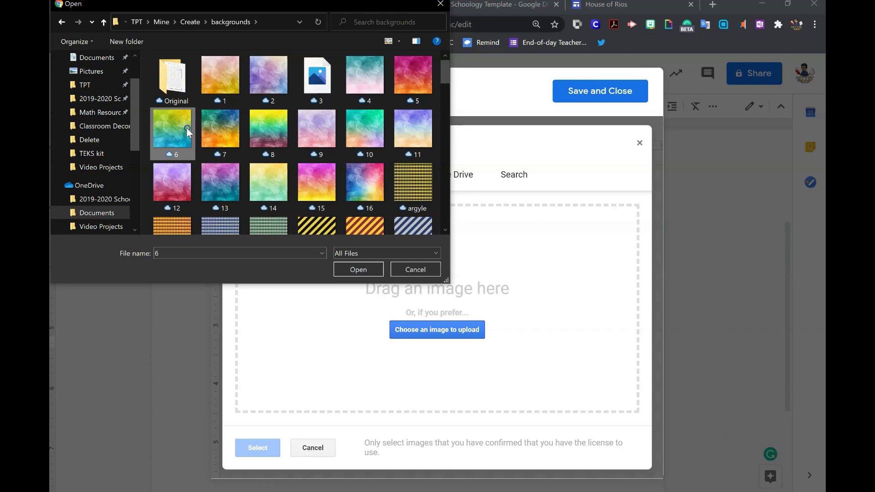
click(352, 270)
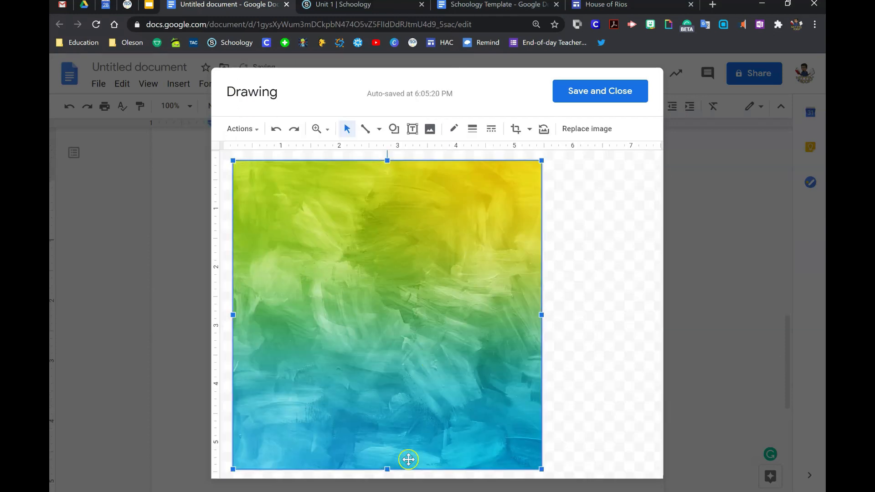
Step: Resize the background image to a wide banner of about 6.3 by 2.5 inches and move it to the canvas middle
drag(386, 469, 375, 305)
drag(541, 233, 601, 239)
drag(494, 249, 499, 305)
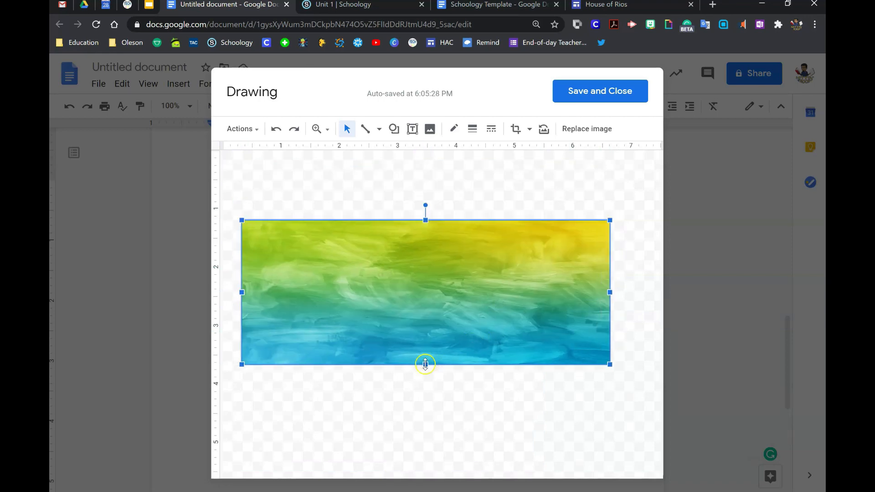
Step: Add a text box about 5.7 by 1.9 inches over the banner image, containing the correctly spelled word "Assignments"
click(412, 129)
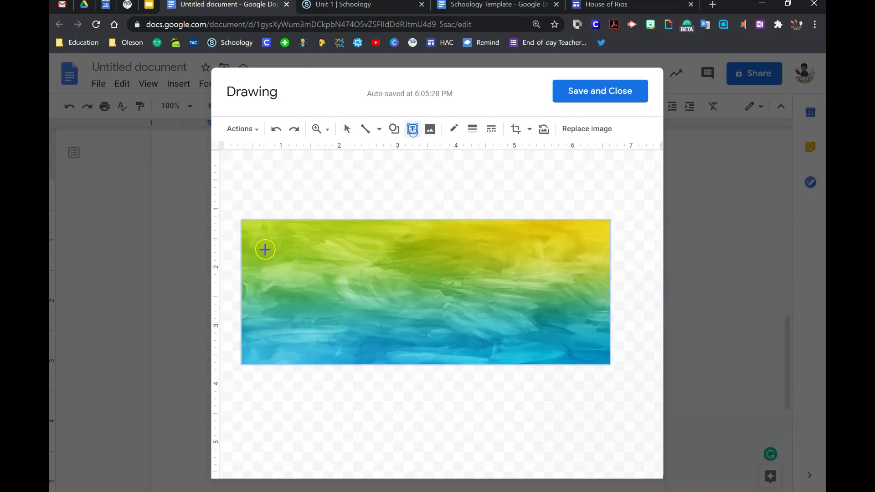
drag(258, 234, 590, 343)
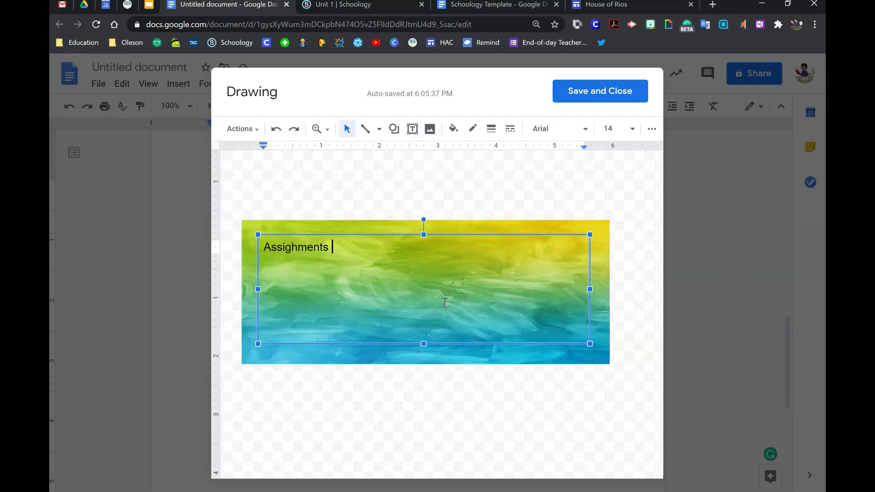
right_click(307, 248)
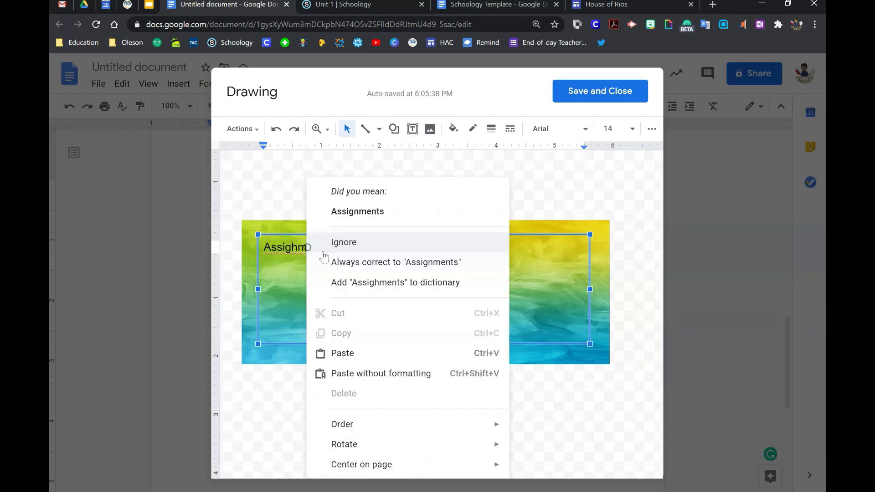
click(340, 217)
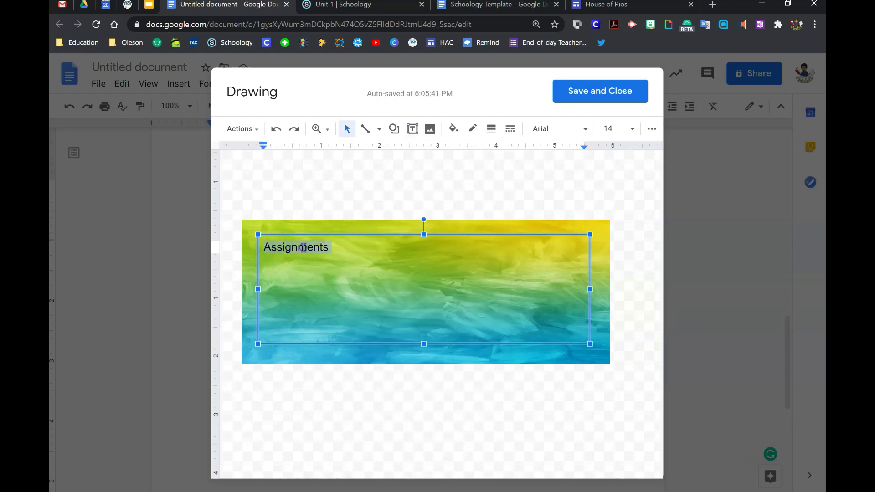
Step: Set the Assignments text to the Impact font and center it horizontally in its text box
click(558, 127)
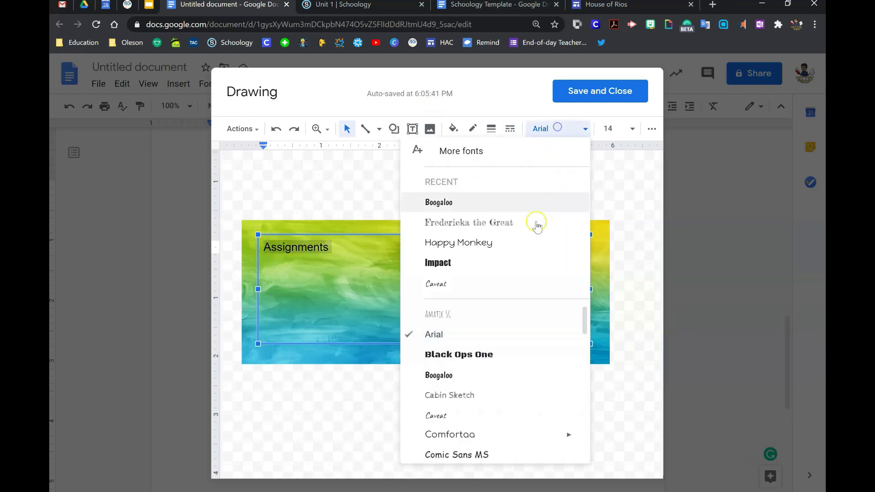
click(496, 271)
click(652, 131)
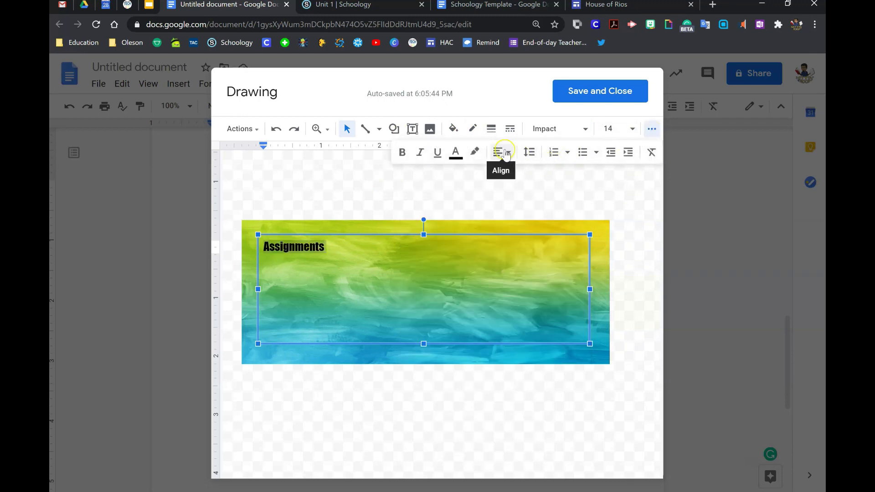
click(503, 152)
click(519, 172)
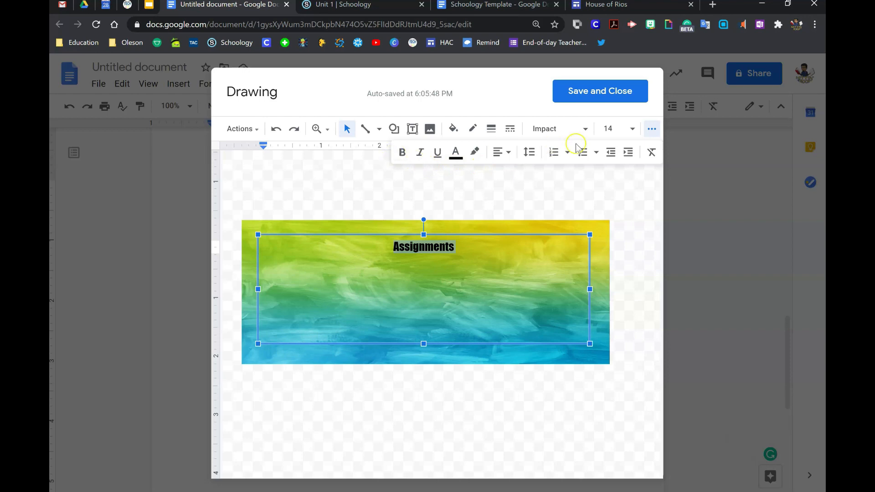
Step: Enlarge the Assignments text to font size 72 so the word fits on one line, trying sizes 30 and 96 first
click(631, 128)
click(613, 353)
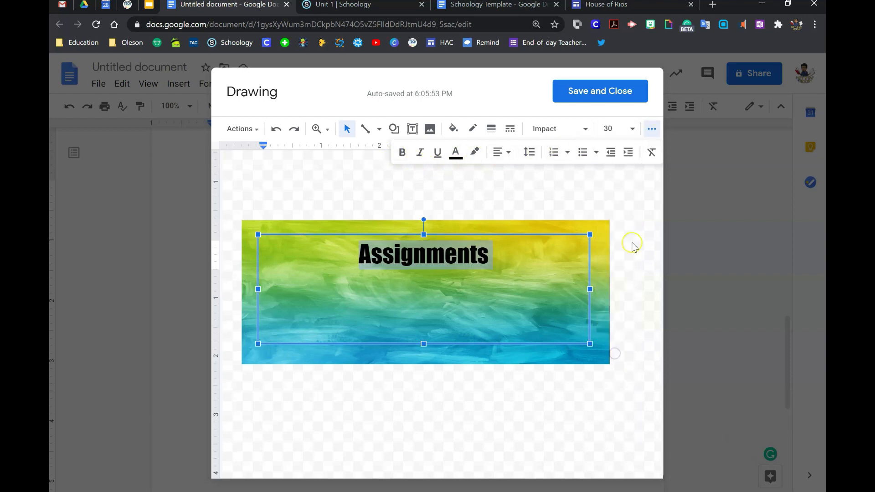
click(622, 128)
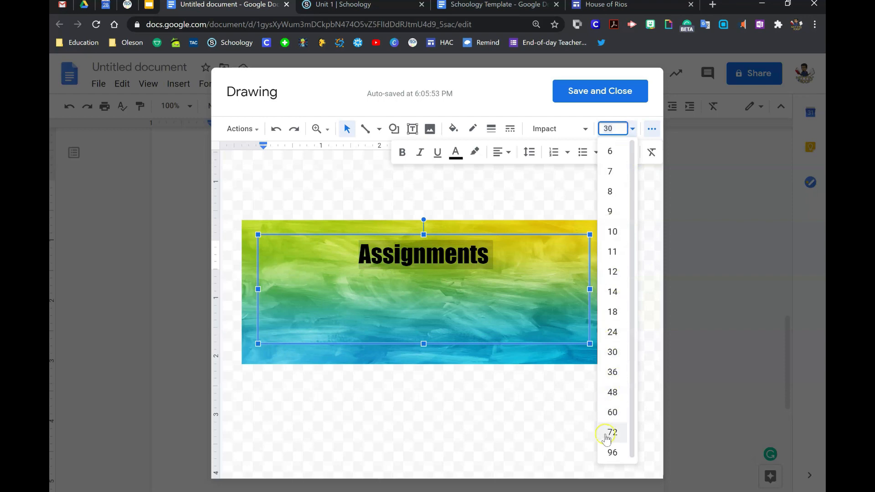
click(612, 452)
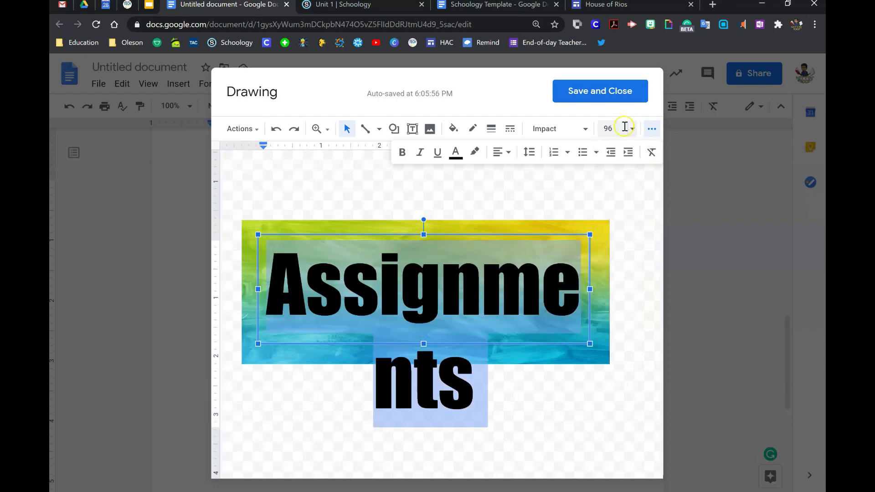
click(624, 127)
click(617, 427)
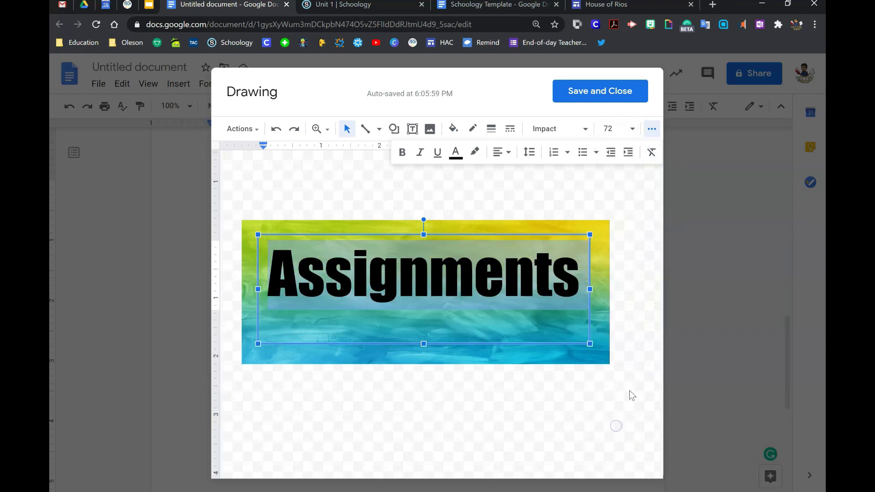
click(615, 351)
Step: Align the Assignments text to the vertical middle of its box, and save the finished banner drawing into the document
click(457, 316)
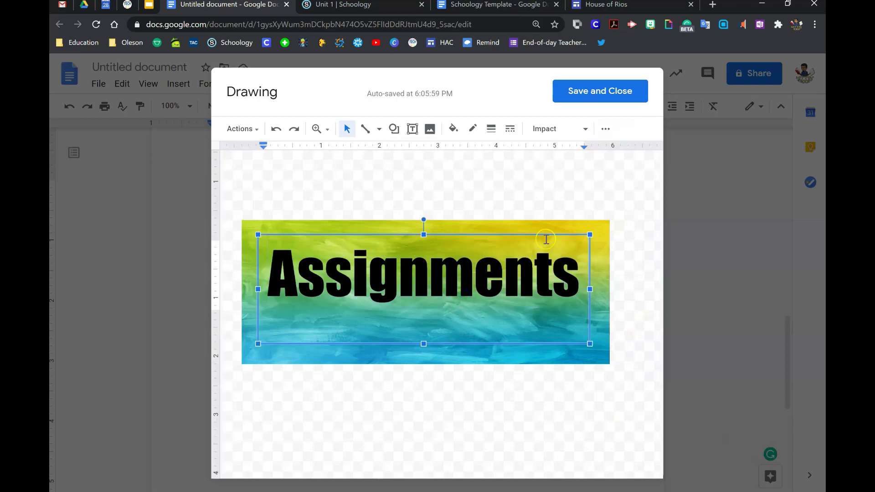
click(605, 129)
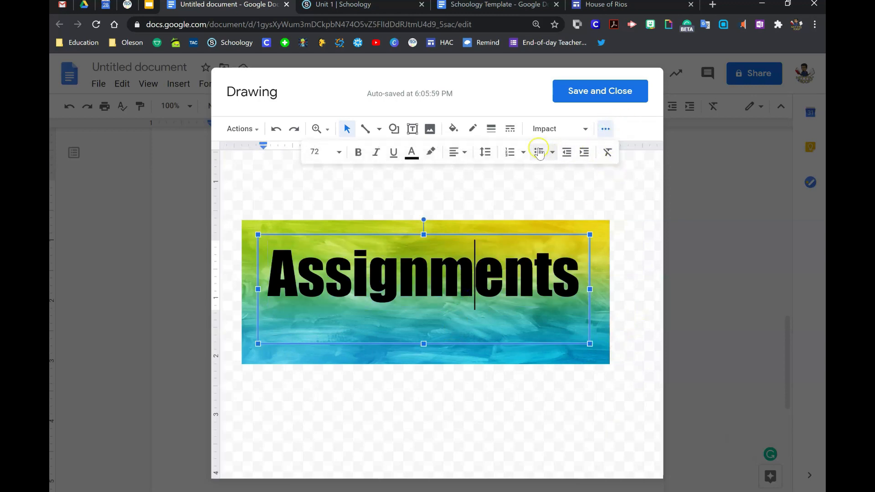
click(458, 152)
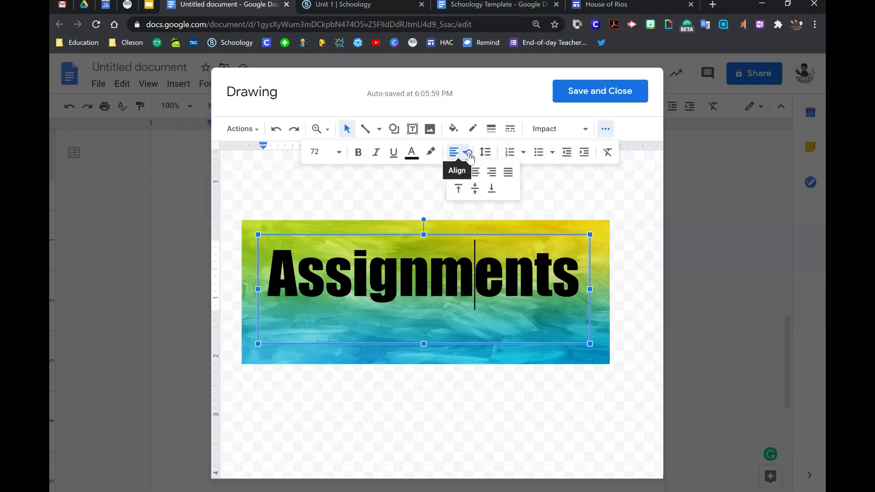
click(474, 187)
click(621, 231)
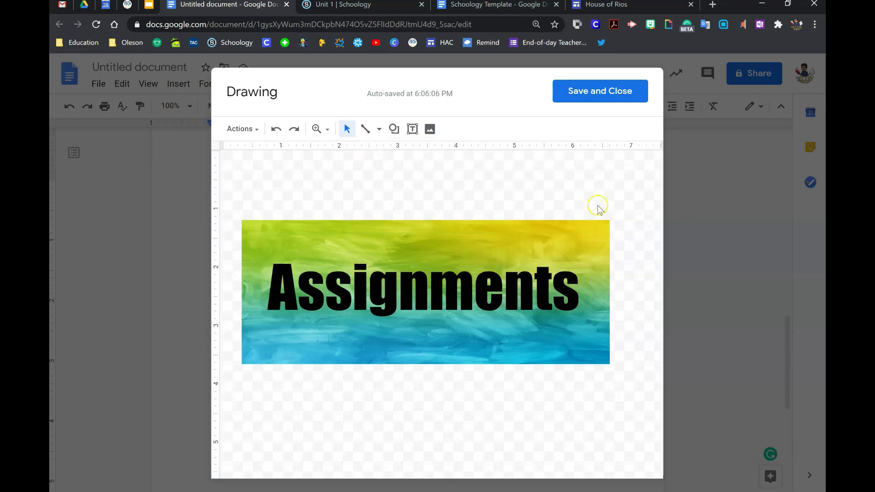
click(601, 99)
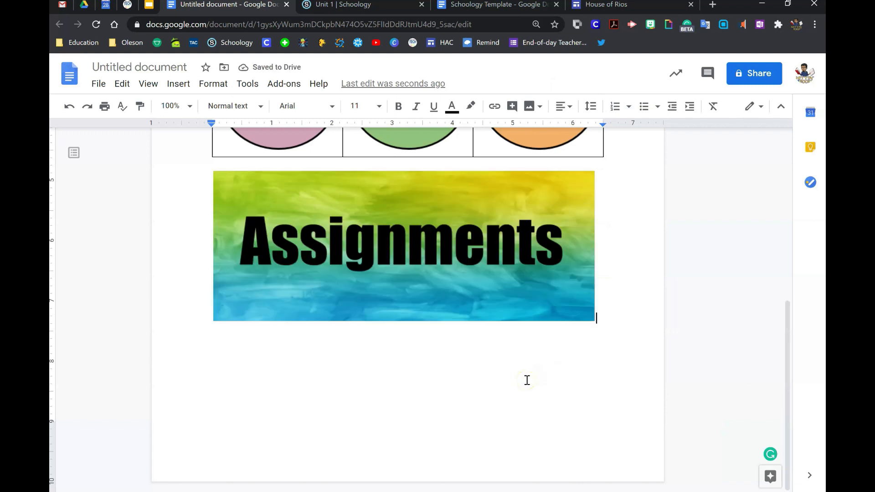
scroll(526, 380, up, 4)
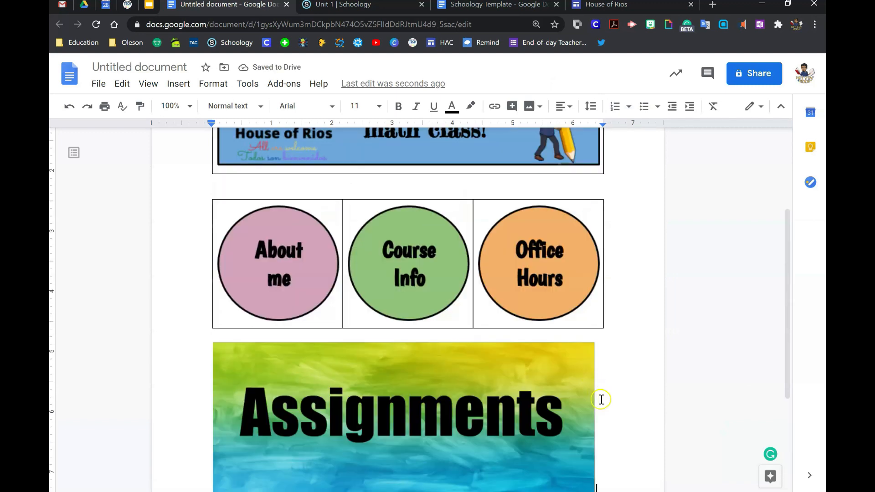
scroll(602, 400, down, 1)
click(540, 390)
click(615, 417)
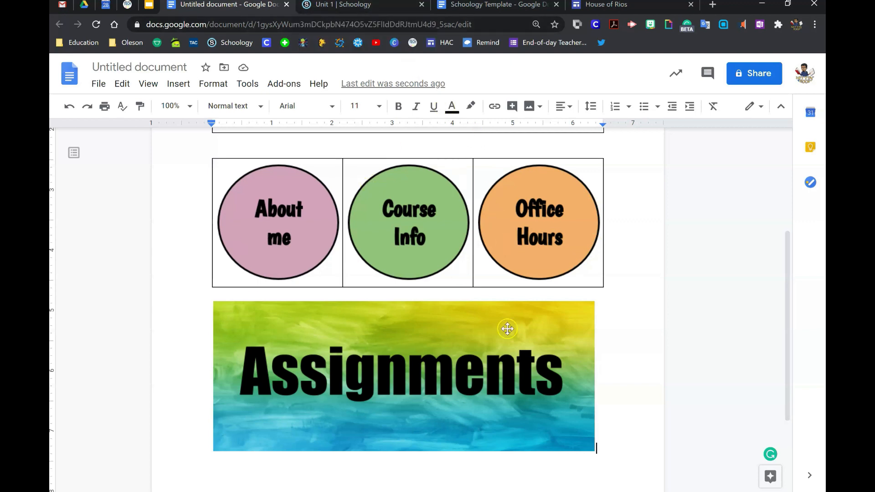
Step: Switch to Schoology and go from the Unit 1 folder to the materials list of Demo Course: Section 1
click(362, 4)
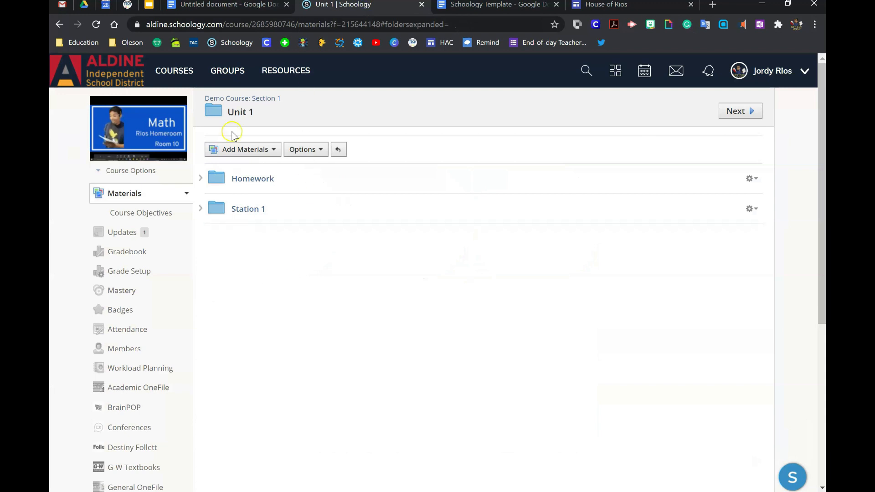
click(229, 99)
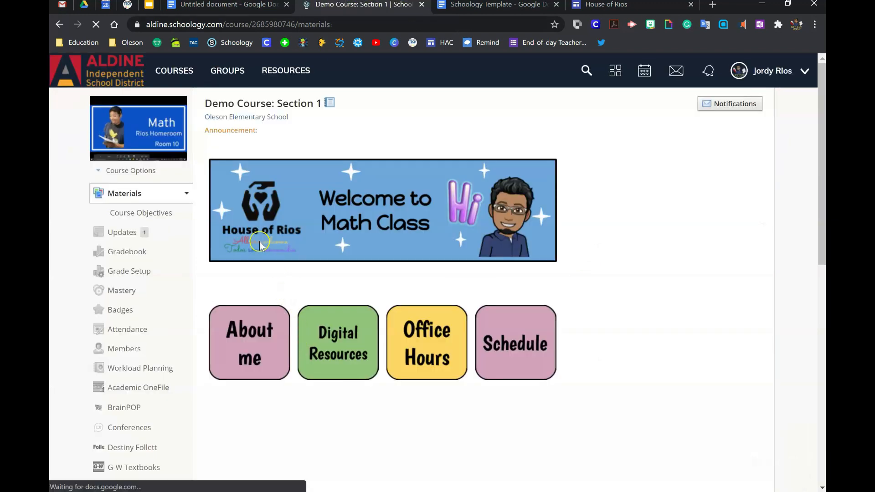
scroll(302, 343, down, 8)
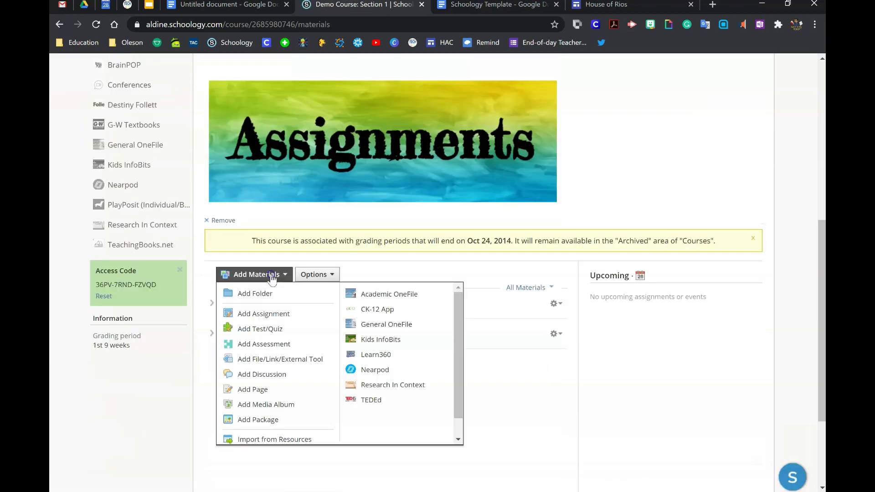
Step: Create a published folder titled "stations 1-3" in the course materials, keeping the default folder color
click(268, 274)
click(257, 294)
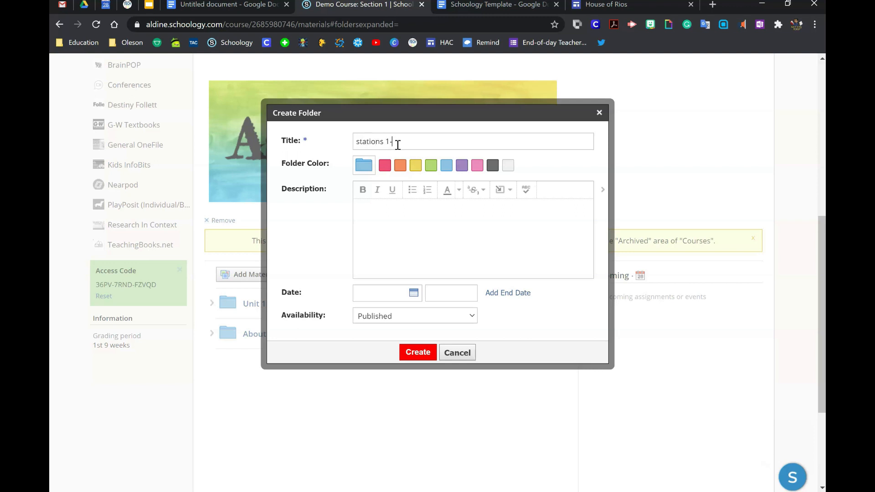
click(416, 352)
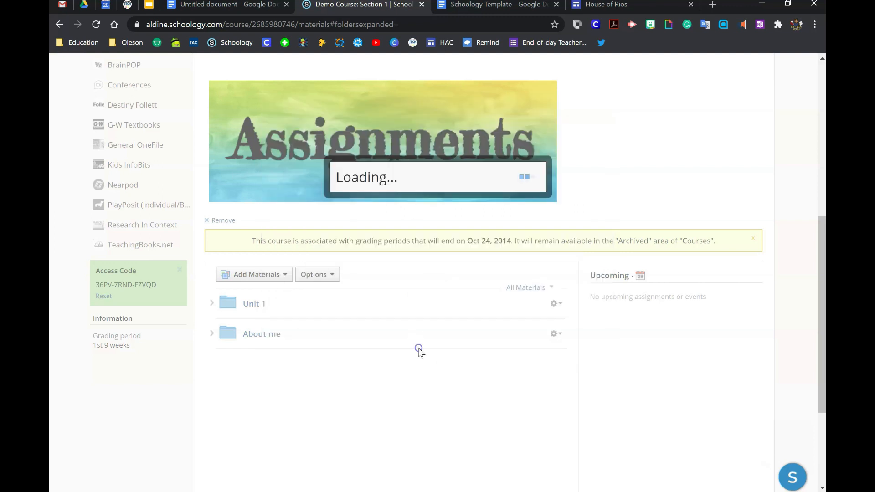
click(229, 307)
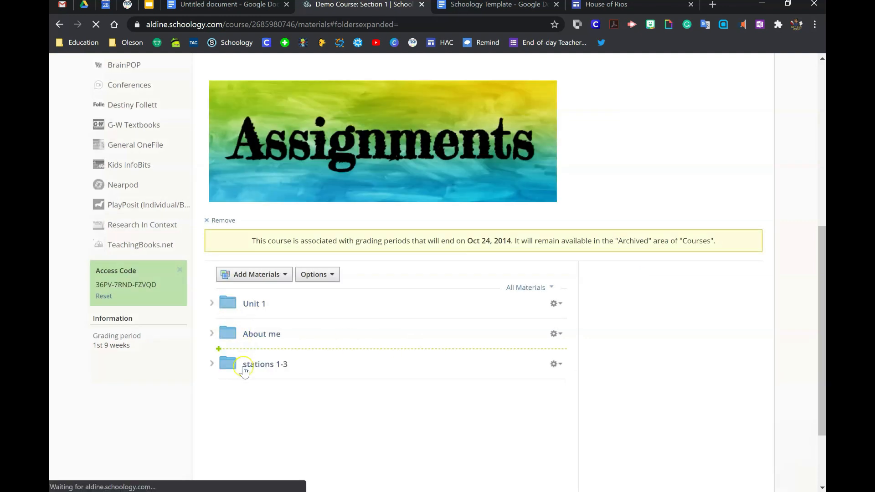
Step: Add another published folder titled "Office Hours" to the course materials
click(236, 276)
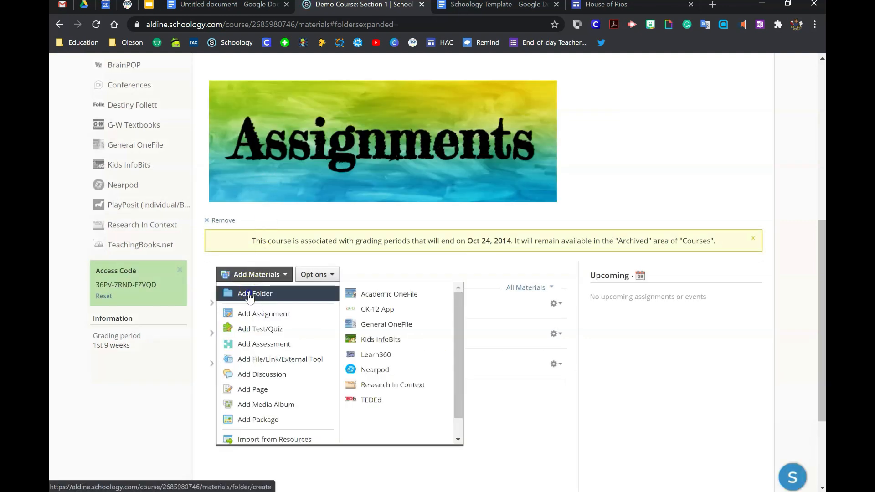
click(256, 293)
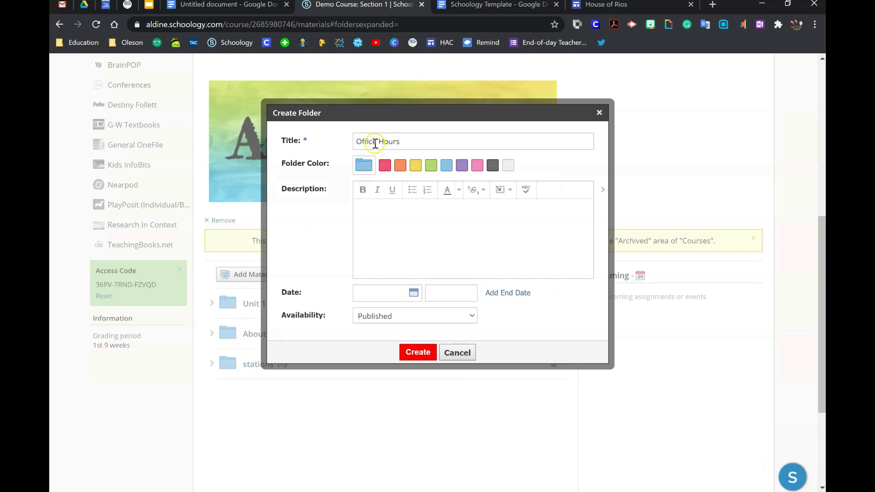
click(402, 358)
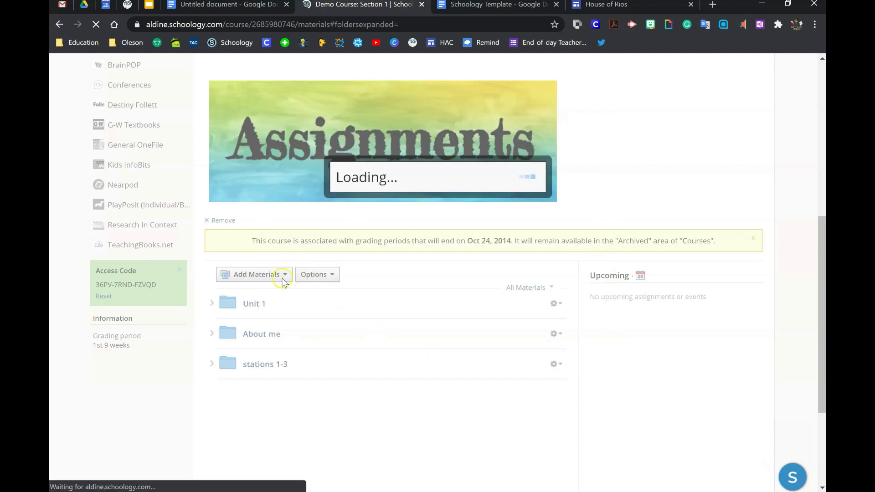
Step: Create a blank page titled "About me" in the course materials
click(282, 279)
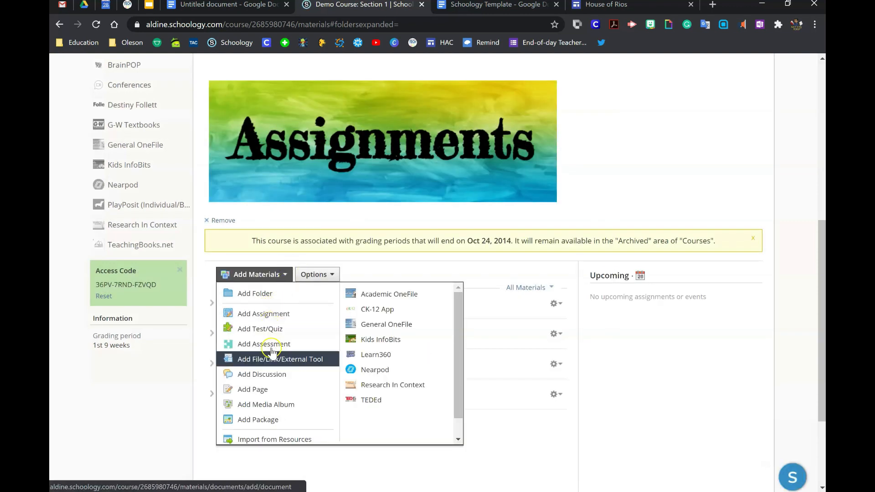
click(270, 394)
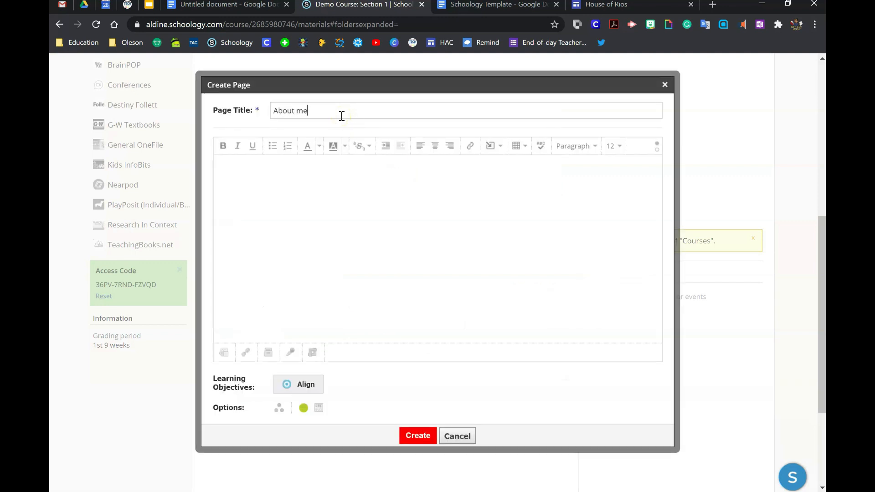
click(417, 436)
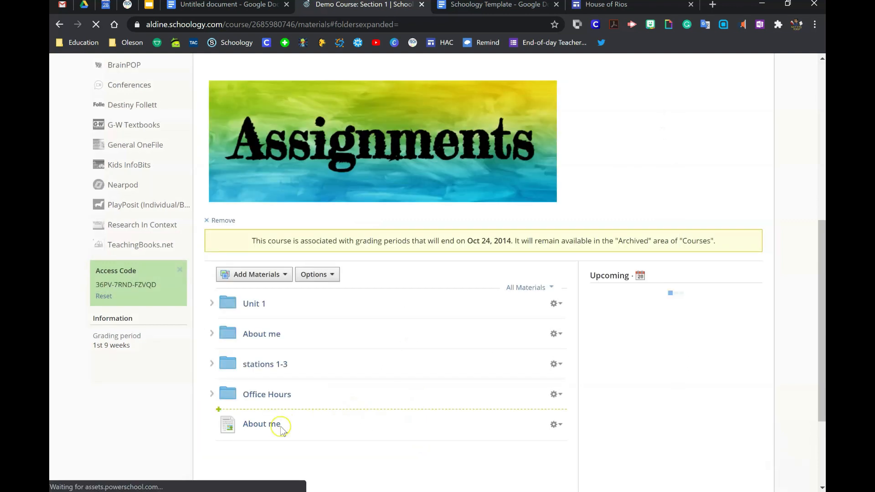
Step: Copy the web address of the new About me page and start linking the About me circle in the Google Docs document
click(269, 424)
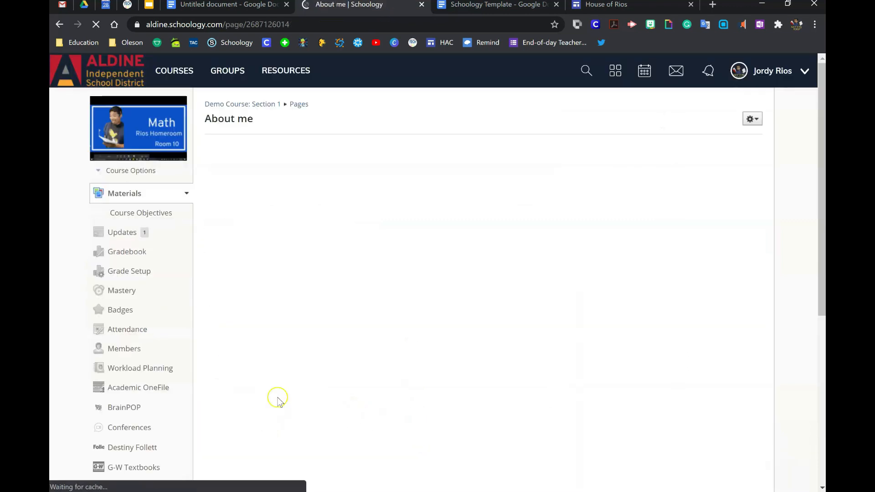
click(290, 24)
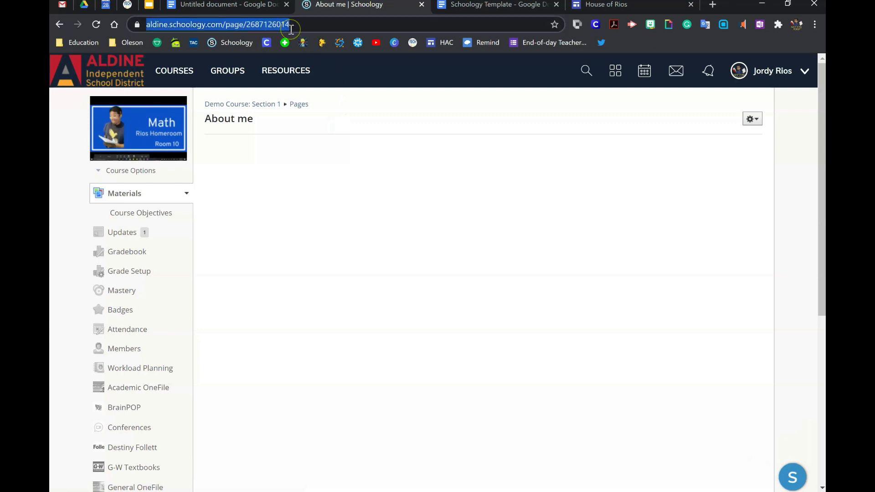
click(230, 6)
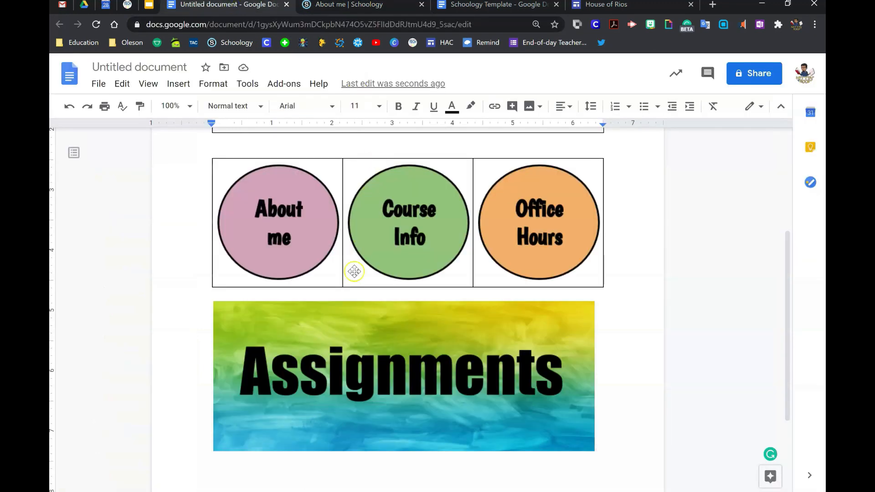
click(311, 224)
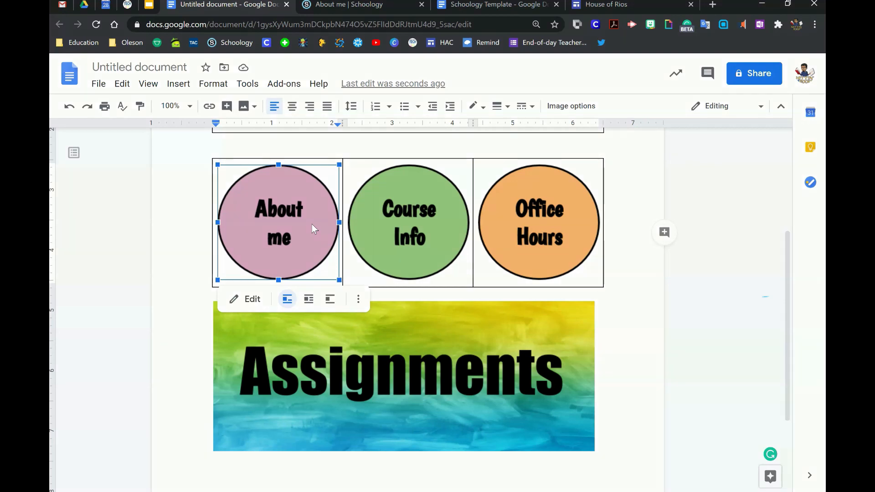
right_click(311, 224)
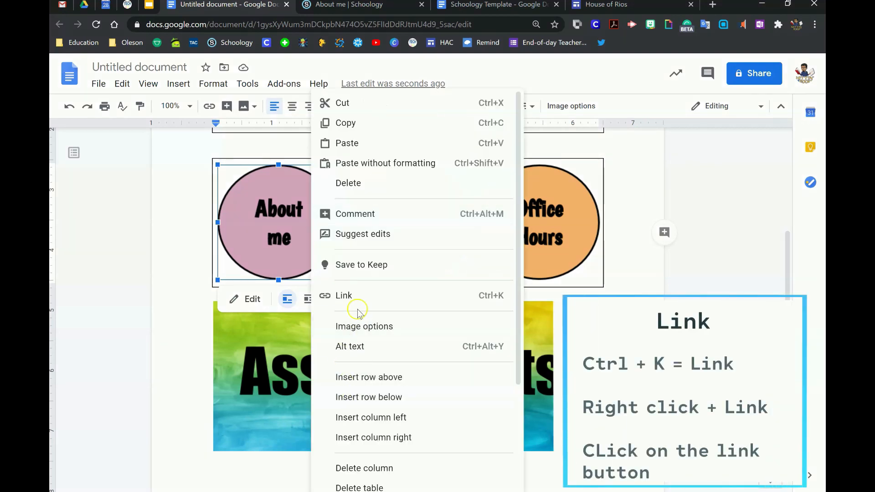